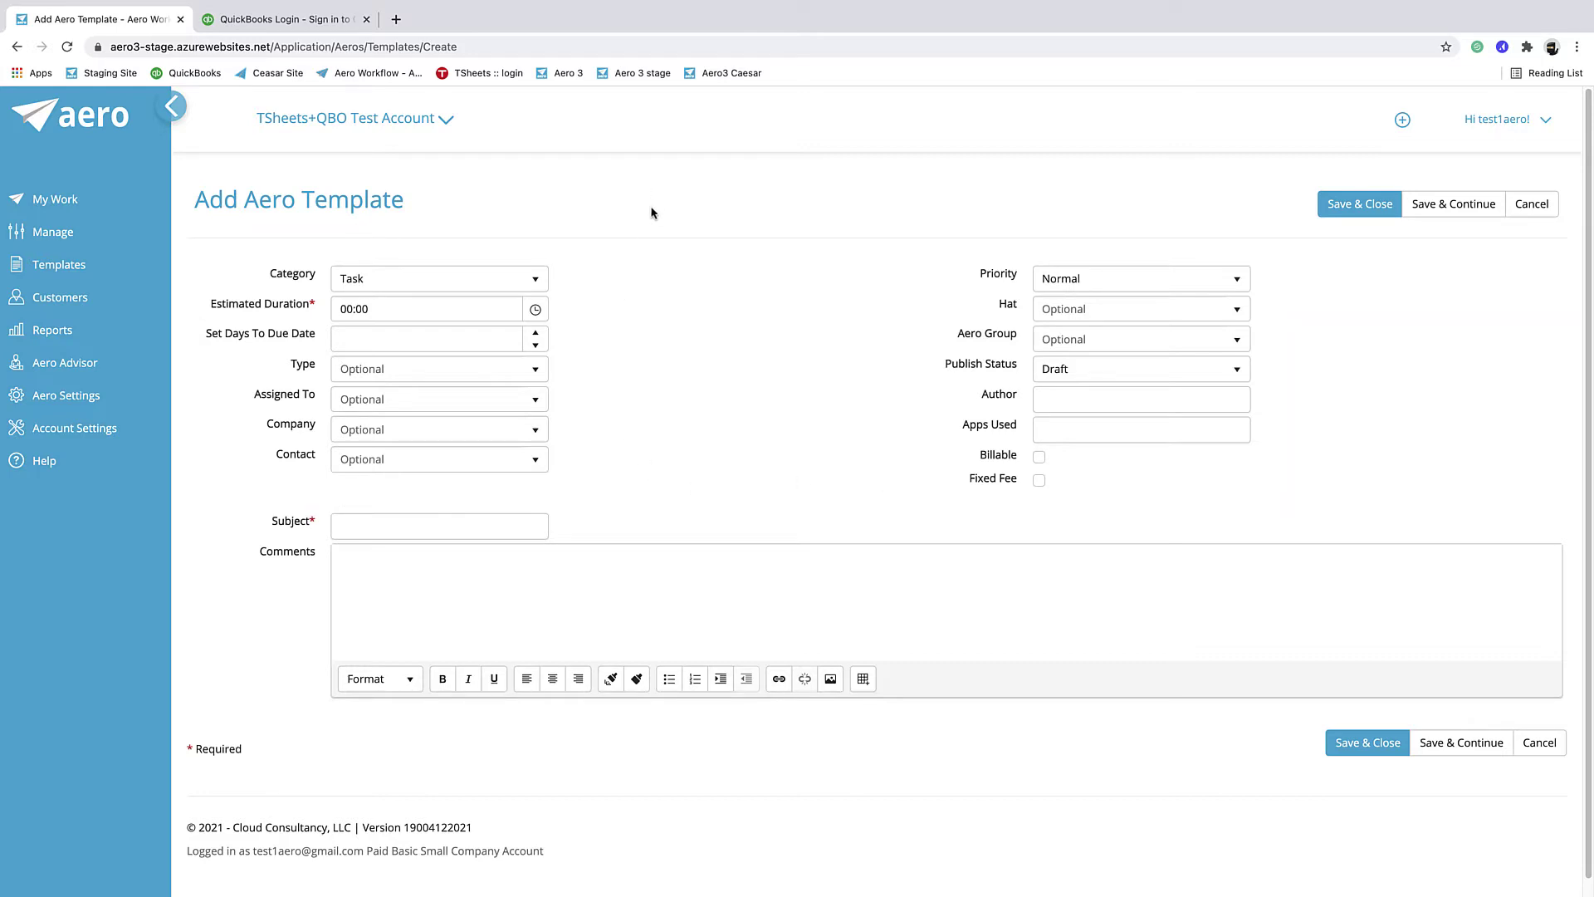
Set the template's estimated duration to 00:30 and the days to due date to 2.
left_click(366, 309)
left_click(406, 336)
left_click(536, 308)
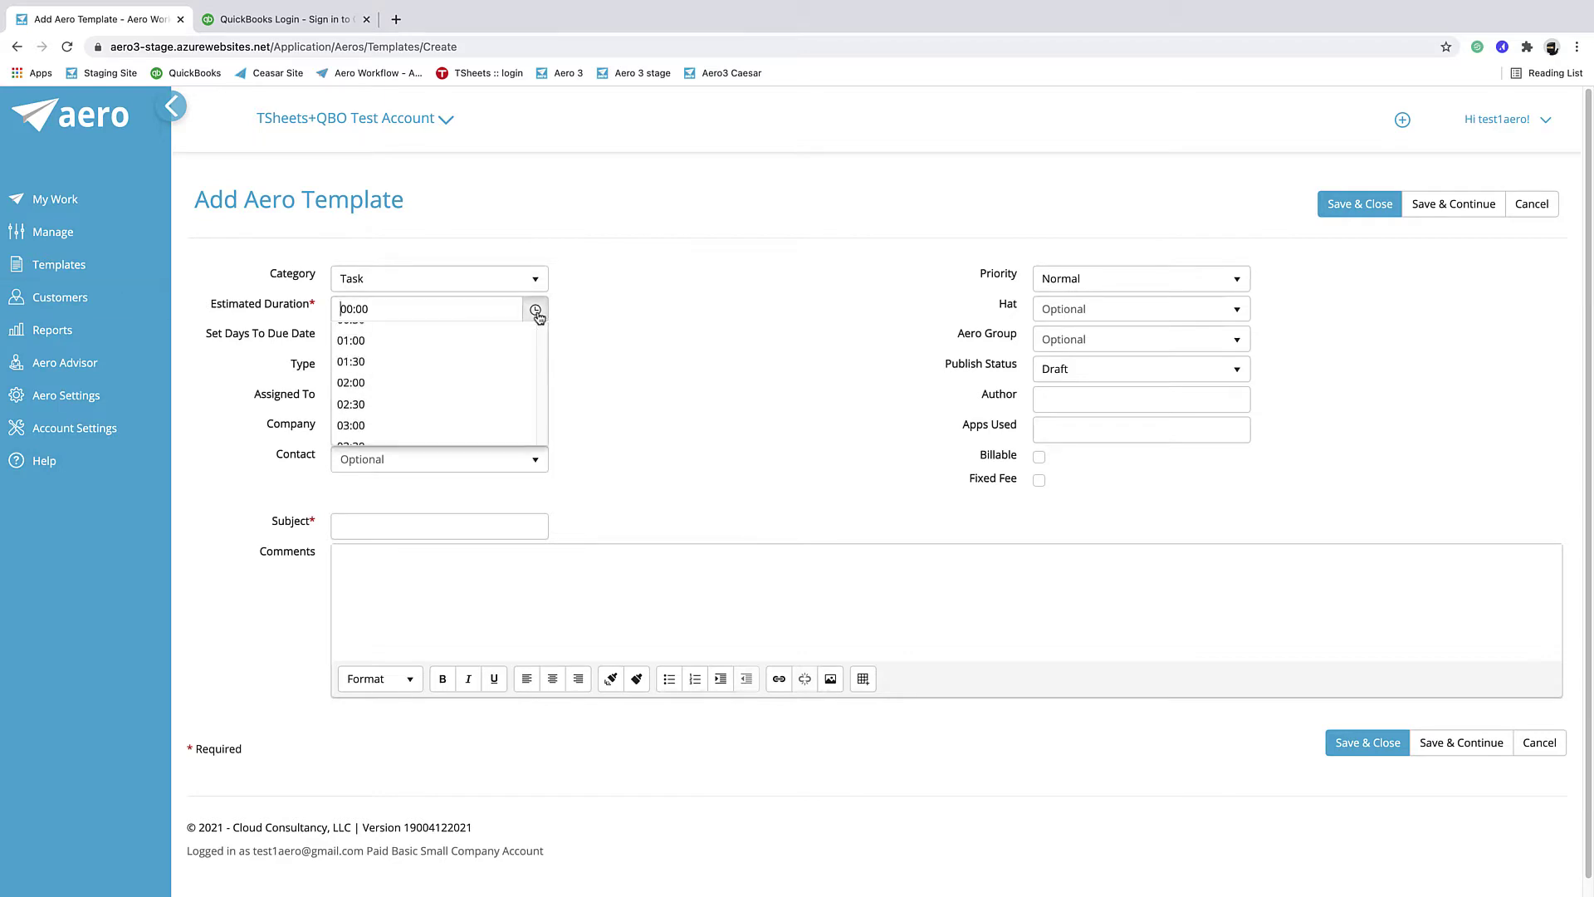
left_click(423, 356)
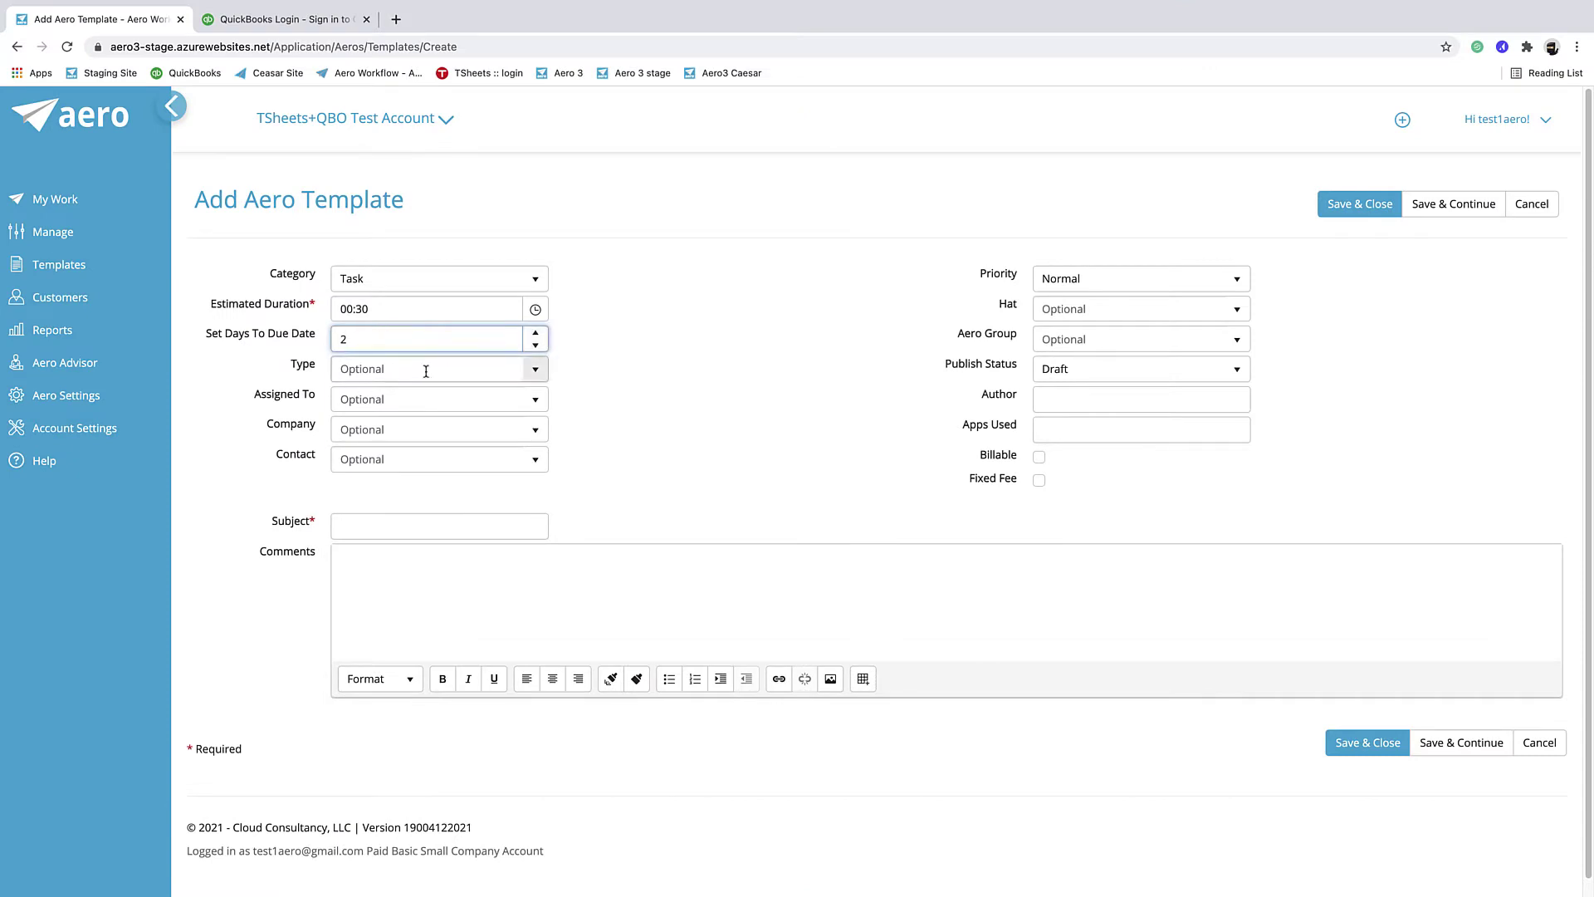
Set the template's type to Bookkeeping.
left_click(304, 367)
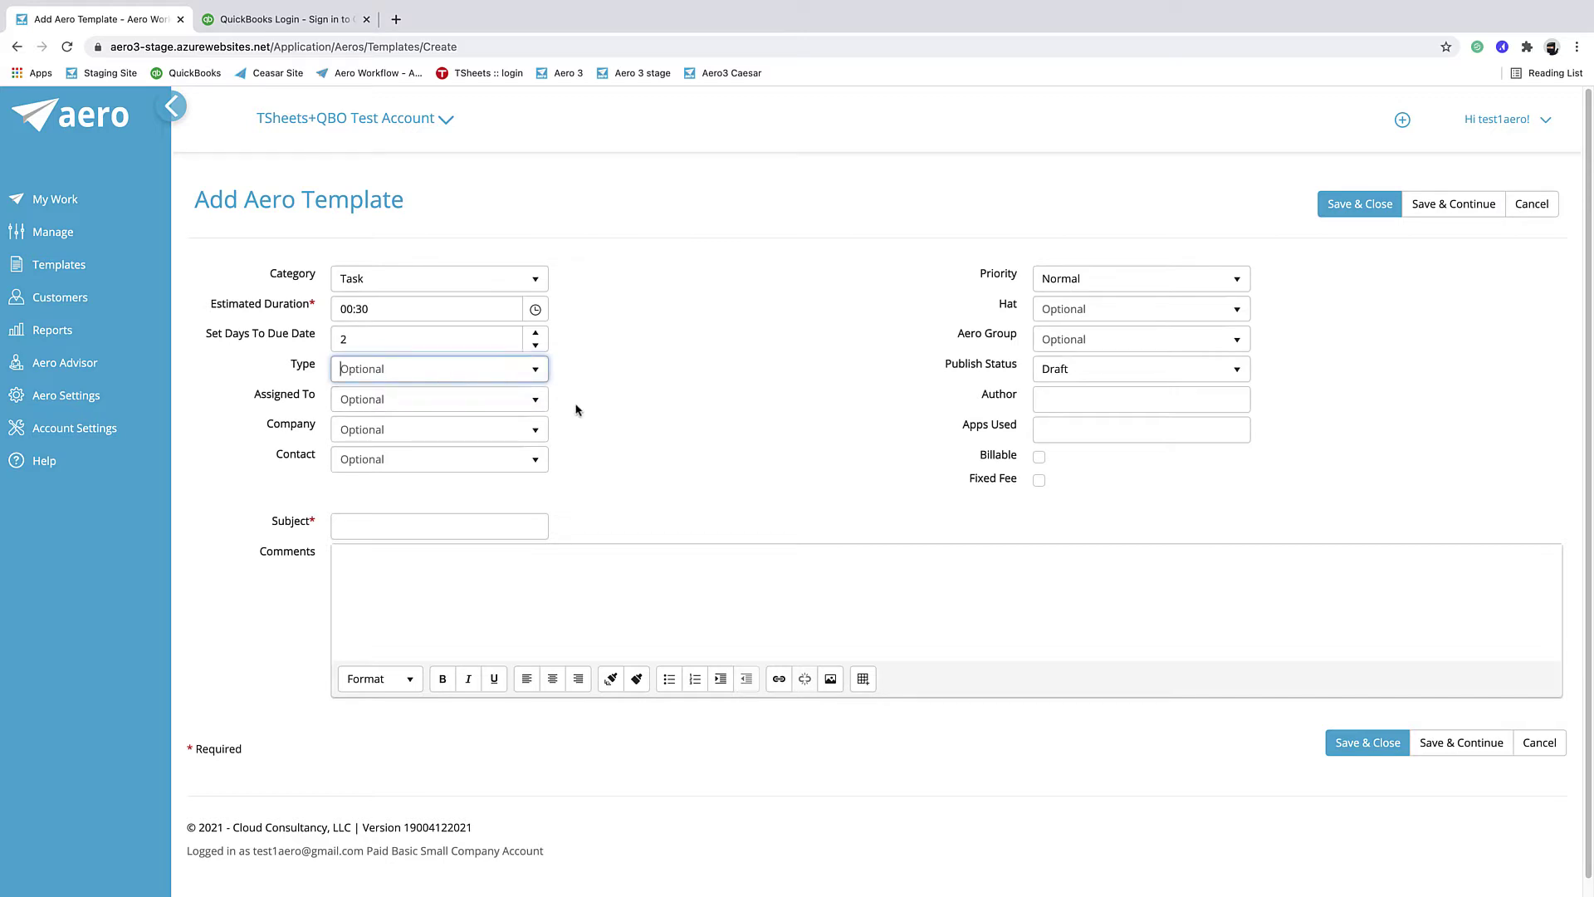
left_click(533, 367)
left_click(452, 397)
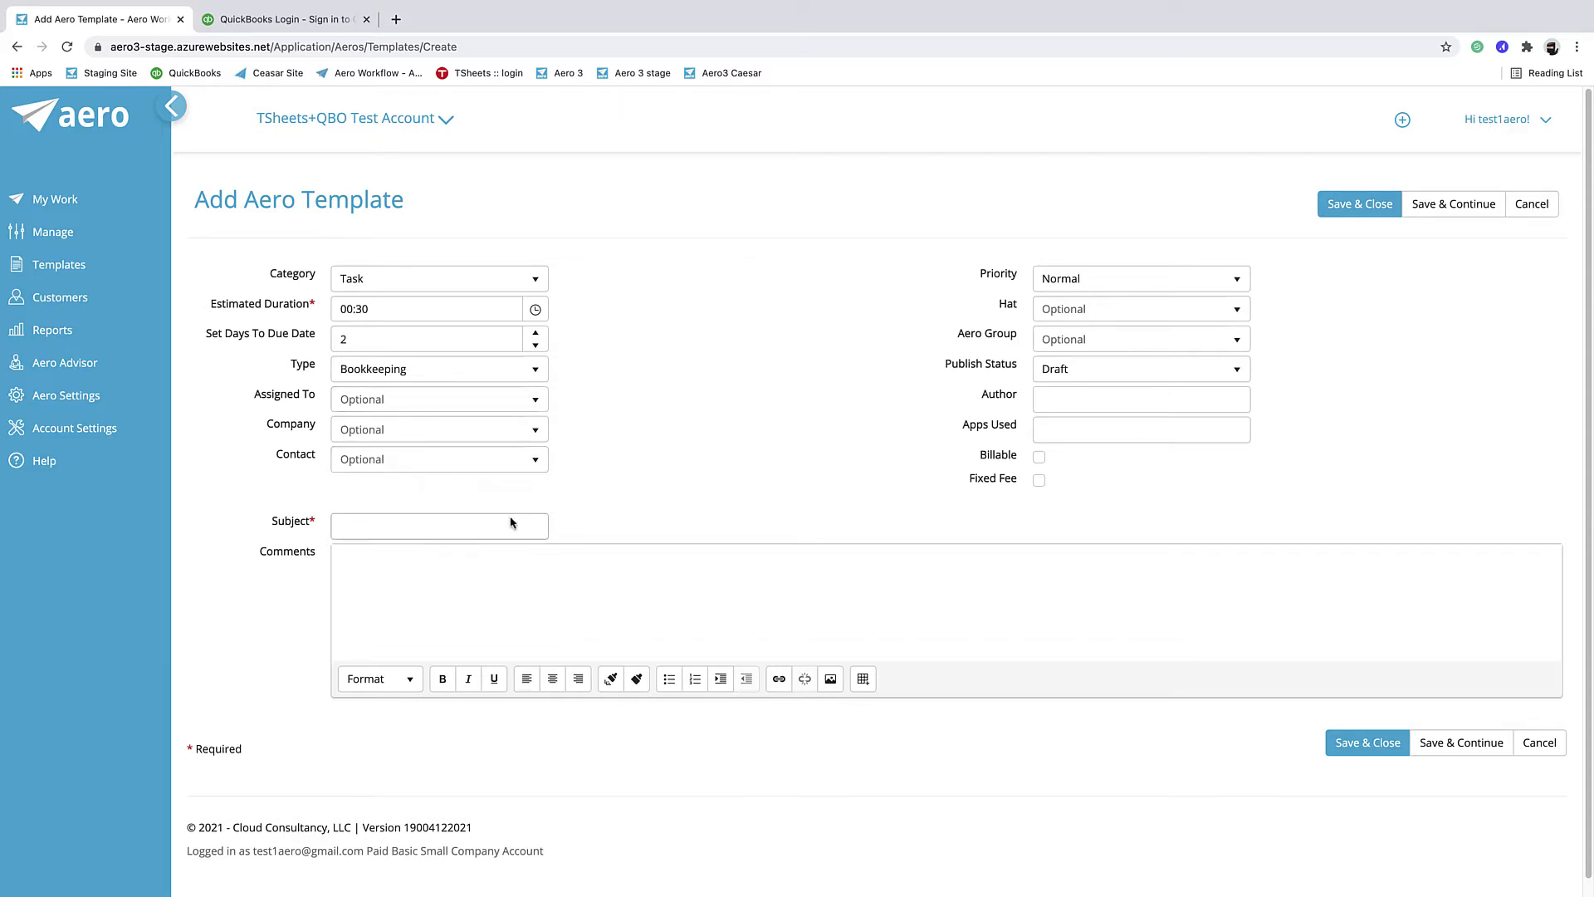
Review the available priority and publish status options for the template.
left_click(1201, 278)
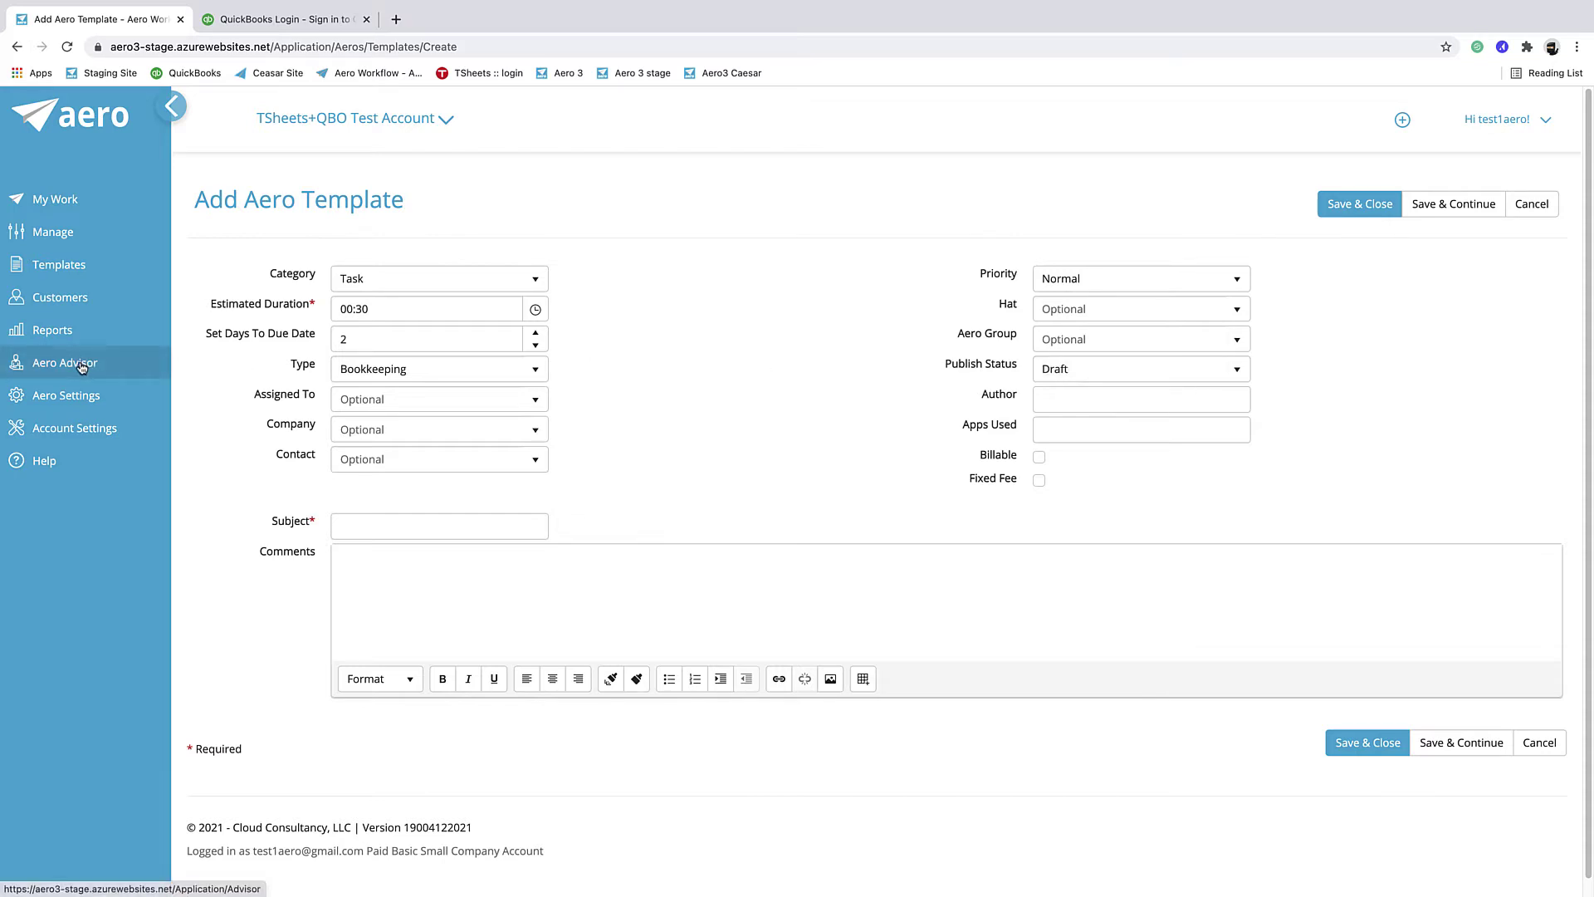
left_click(1200, 373)
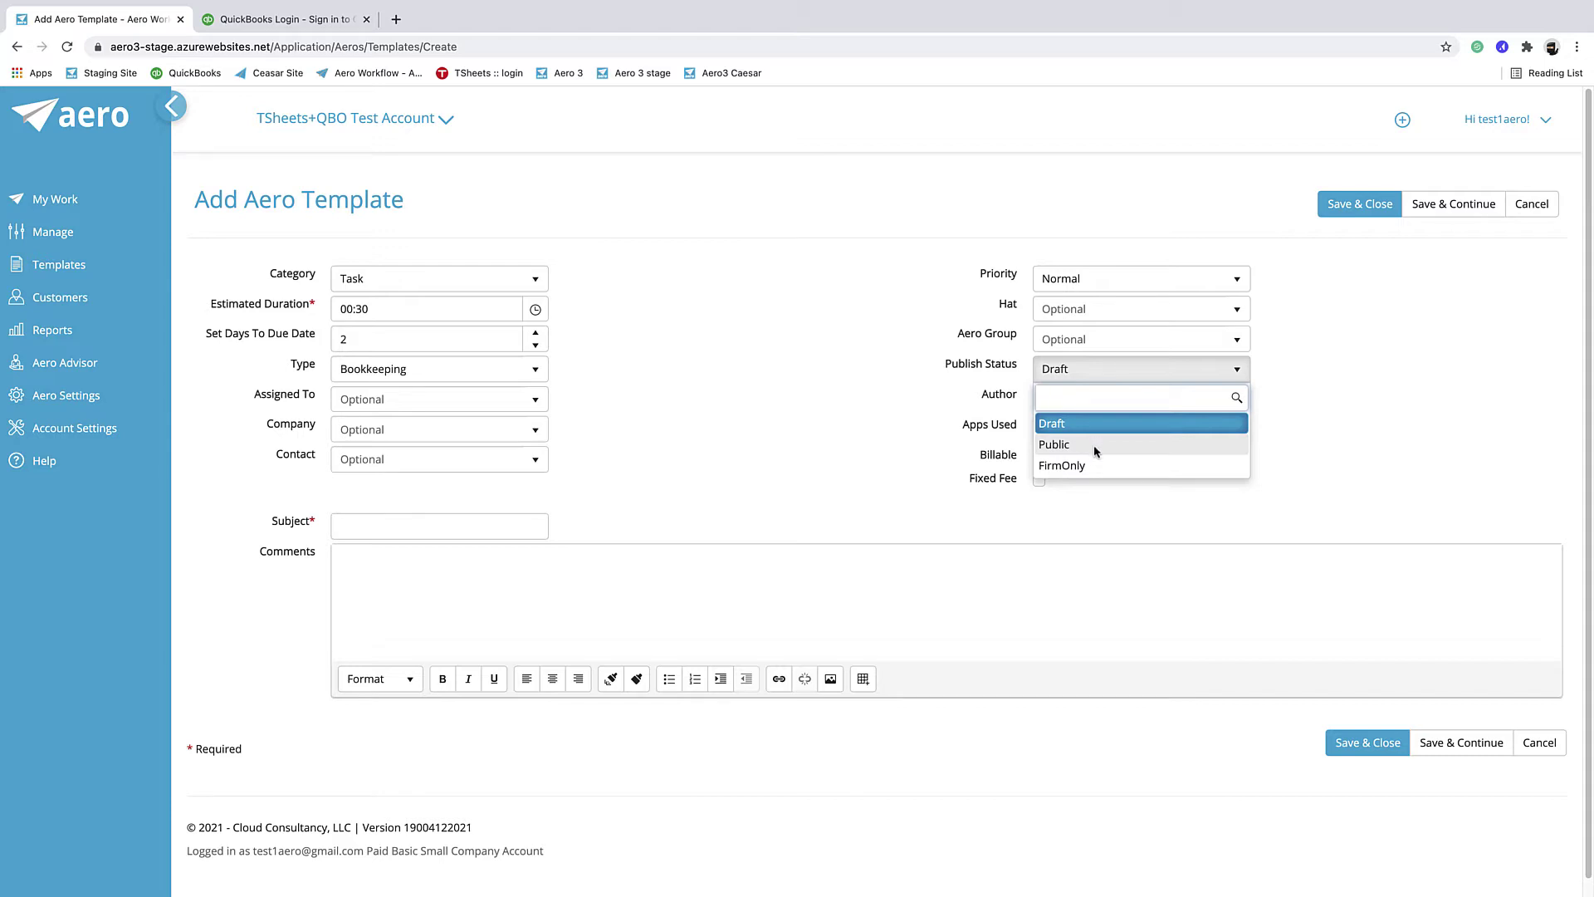
left_click(840, 391)
Enter the author's first name in the template's Author field.
left_click(1096, 396)
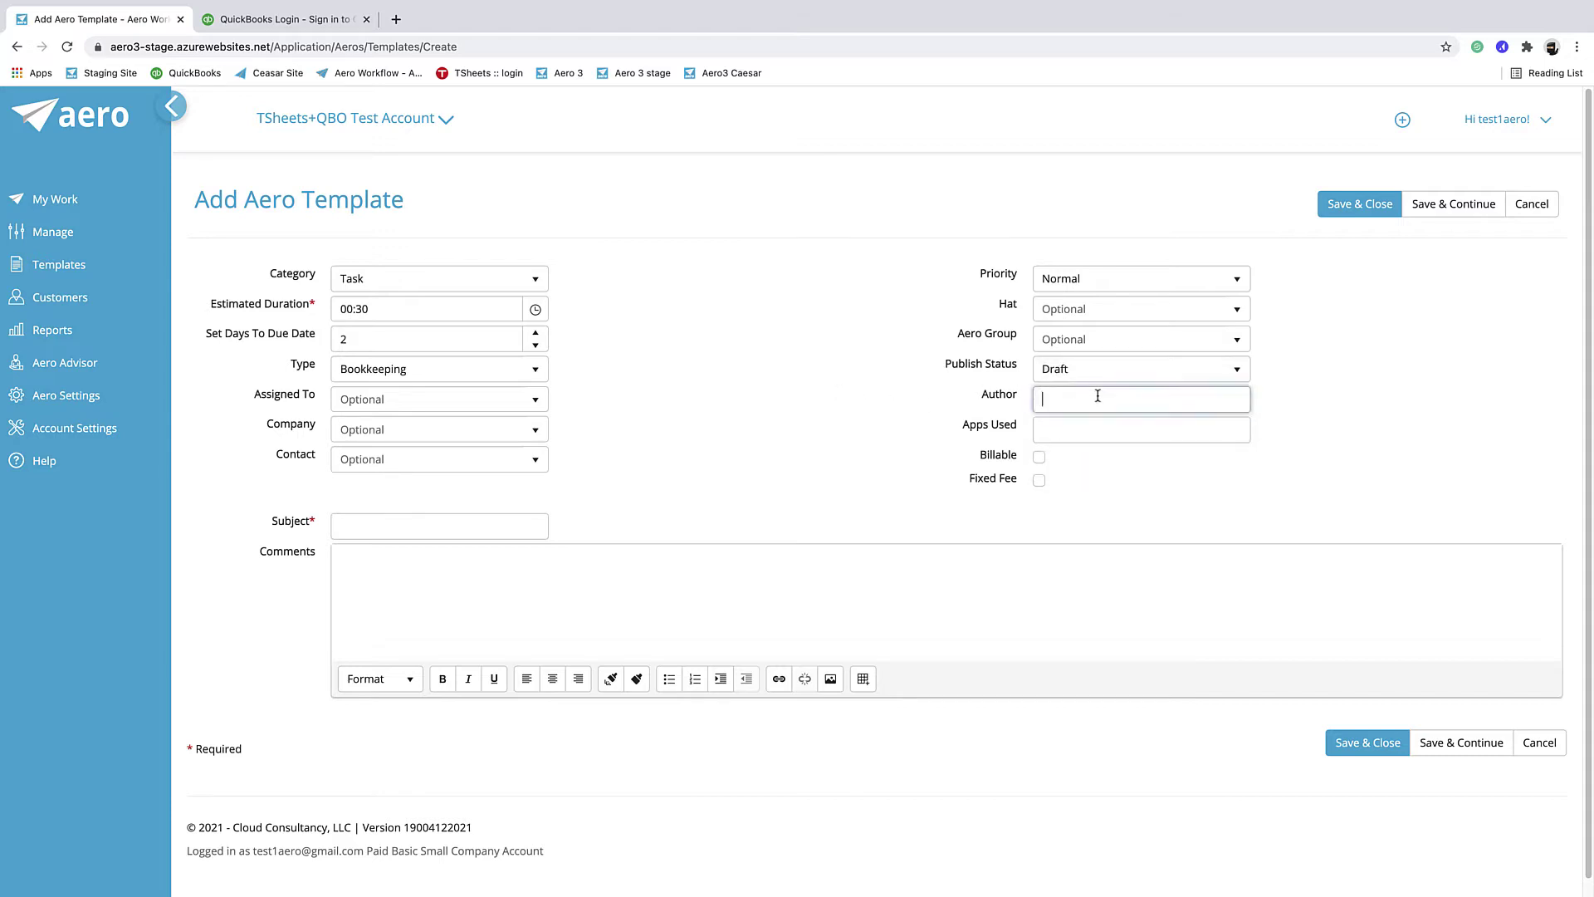
type("Sarah")
left_click(1060, 432)
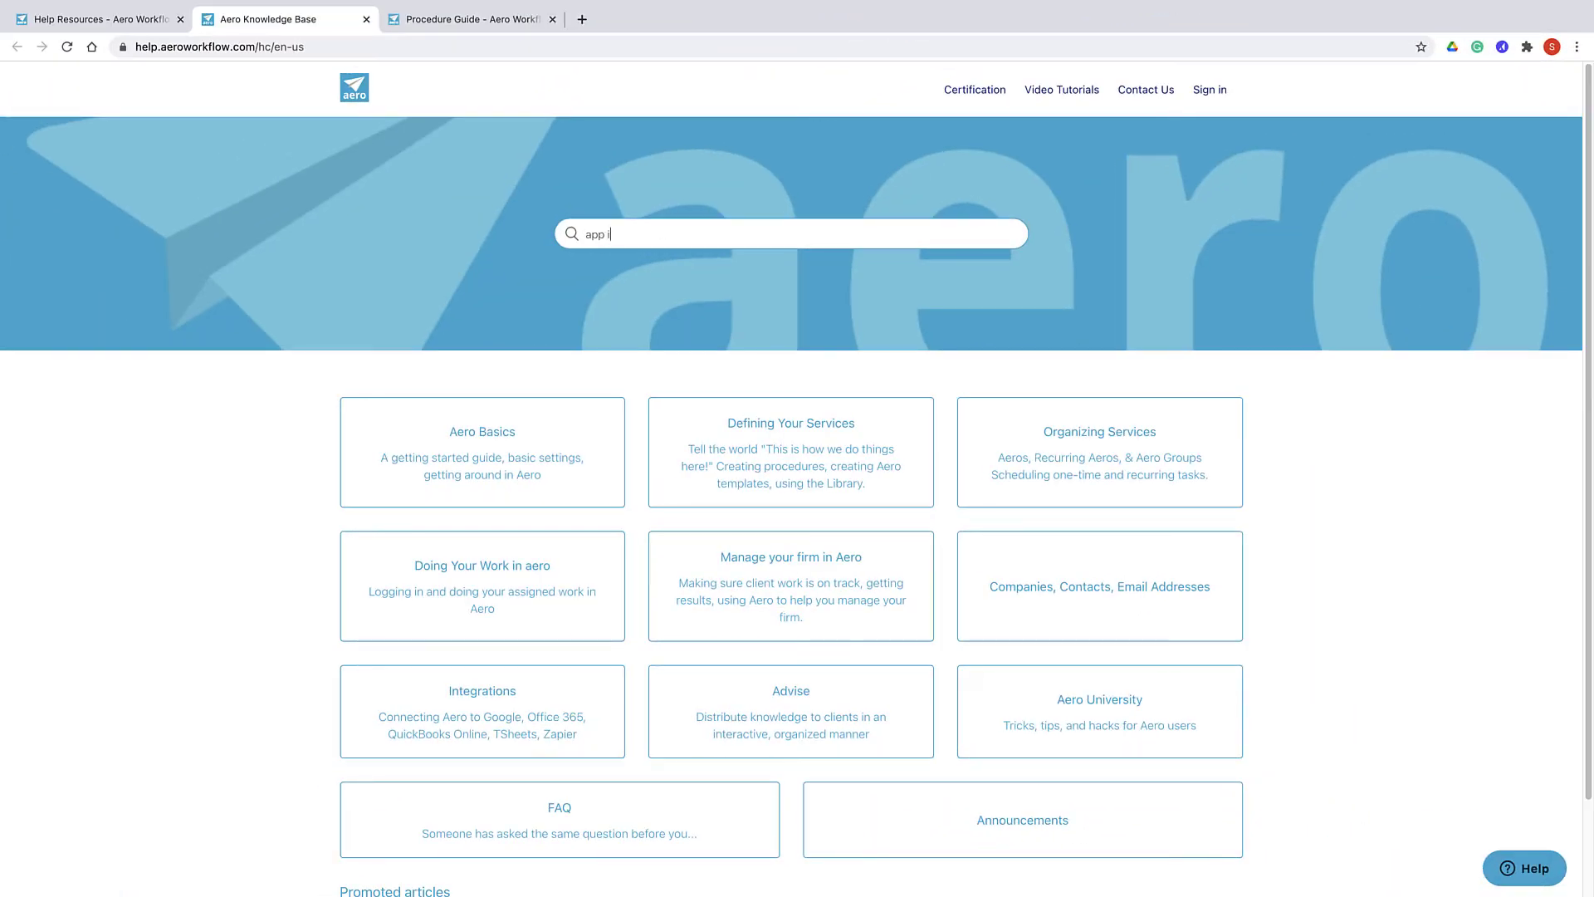
Search the Aero Knowledge Base for "app icon" and open a search result.
type("con")
key("Return")
left_click(516, 347)
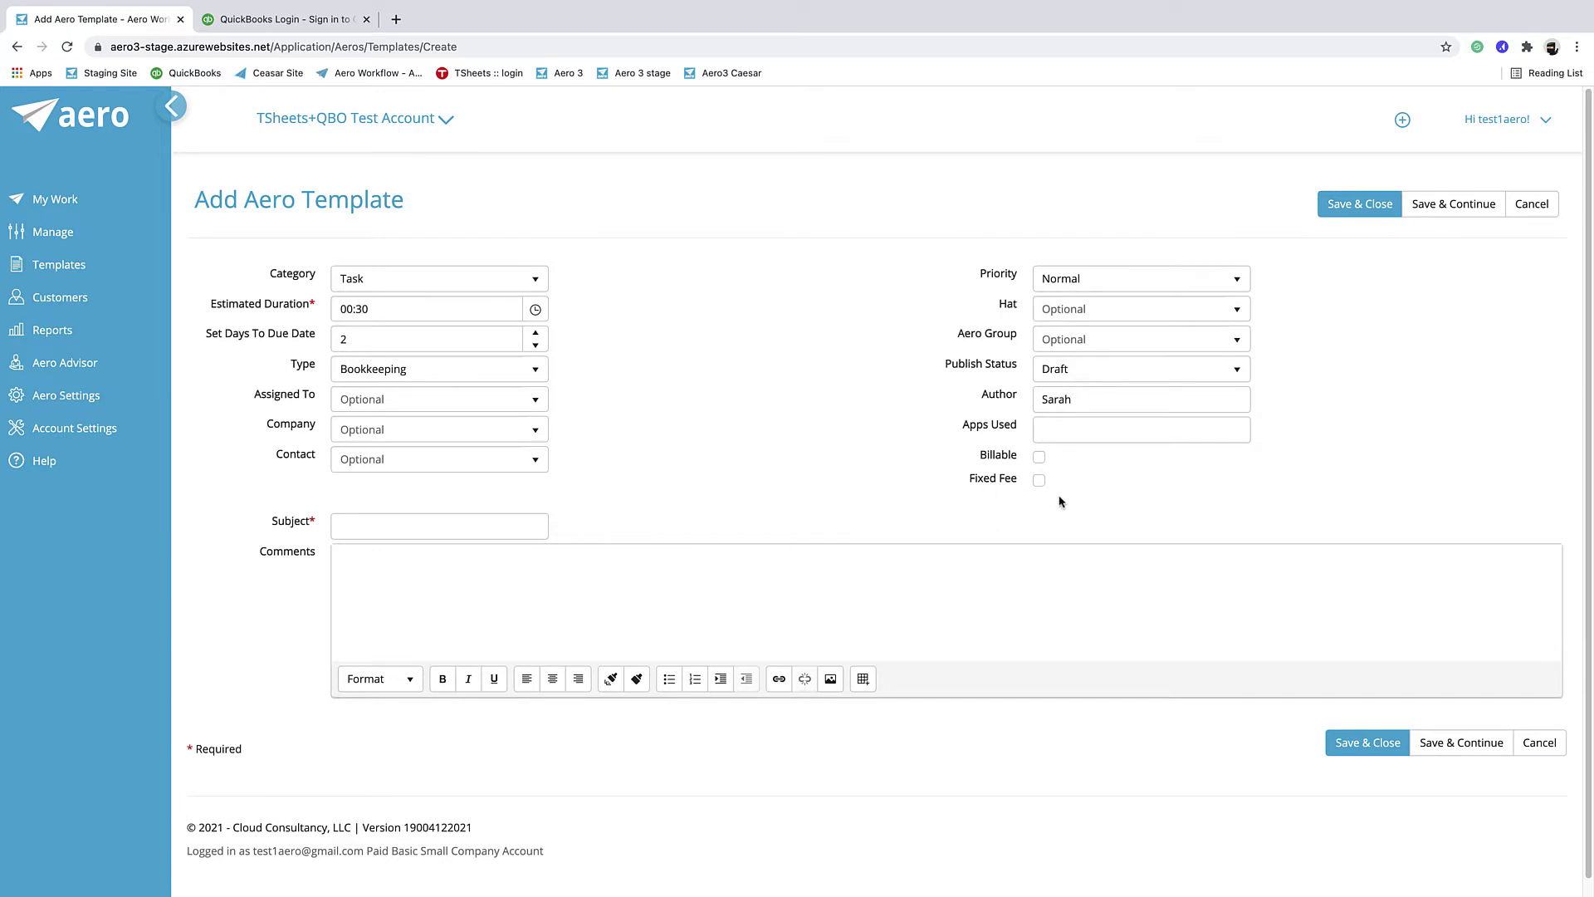
Mark the template as Fixed Fee with the subject "Deposit Checks" and save it, keeping it open for editing.
left_click(1039, 481)
left_click(416, 520)
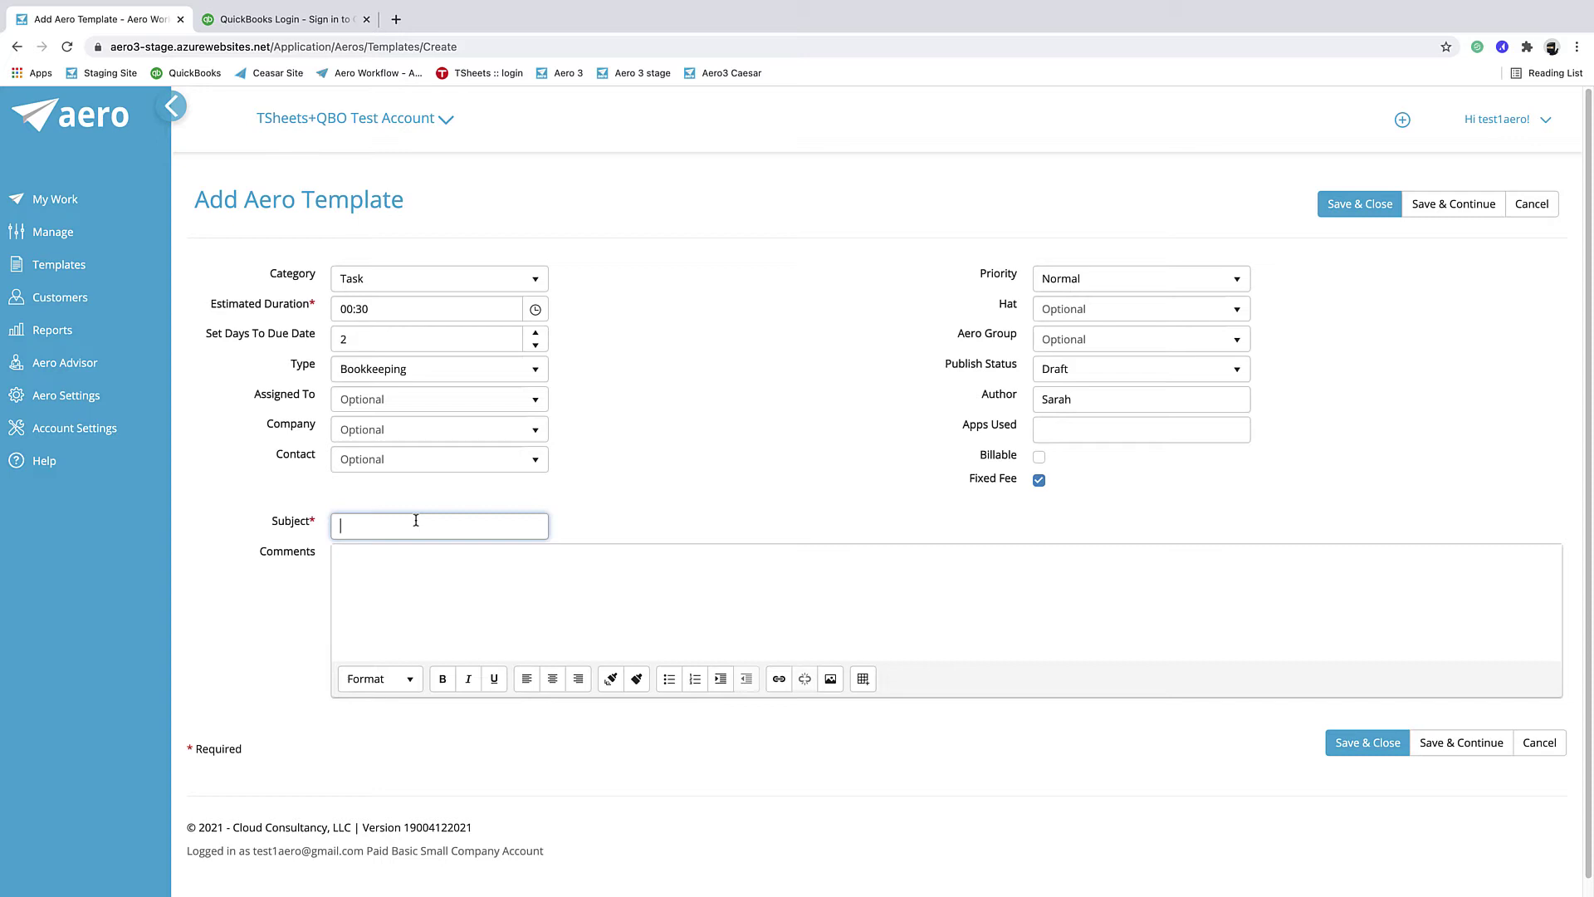
type("Deposit Checks")
left_click(489, 573)
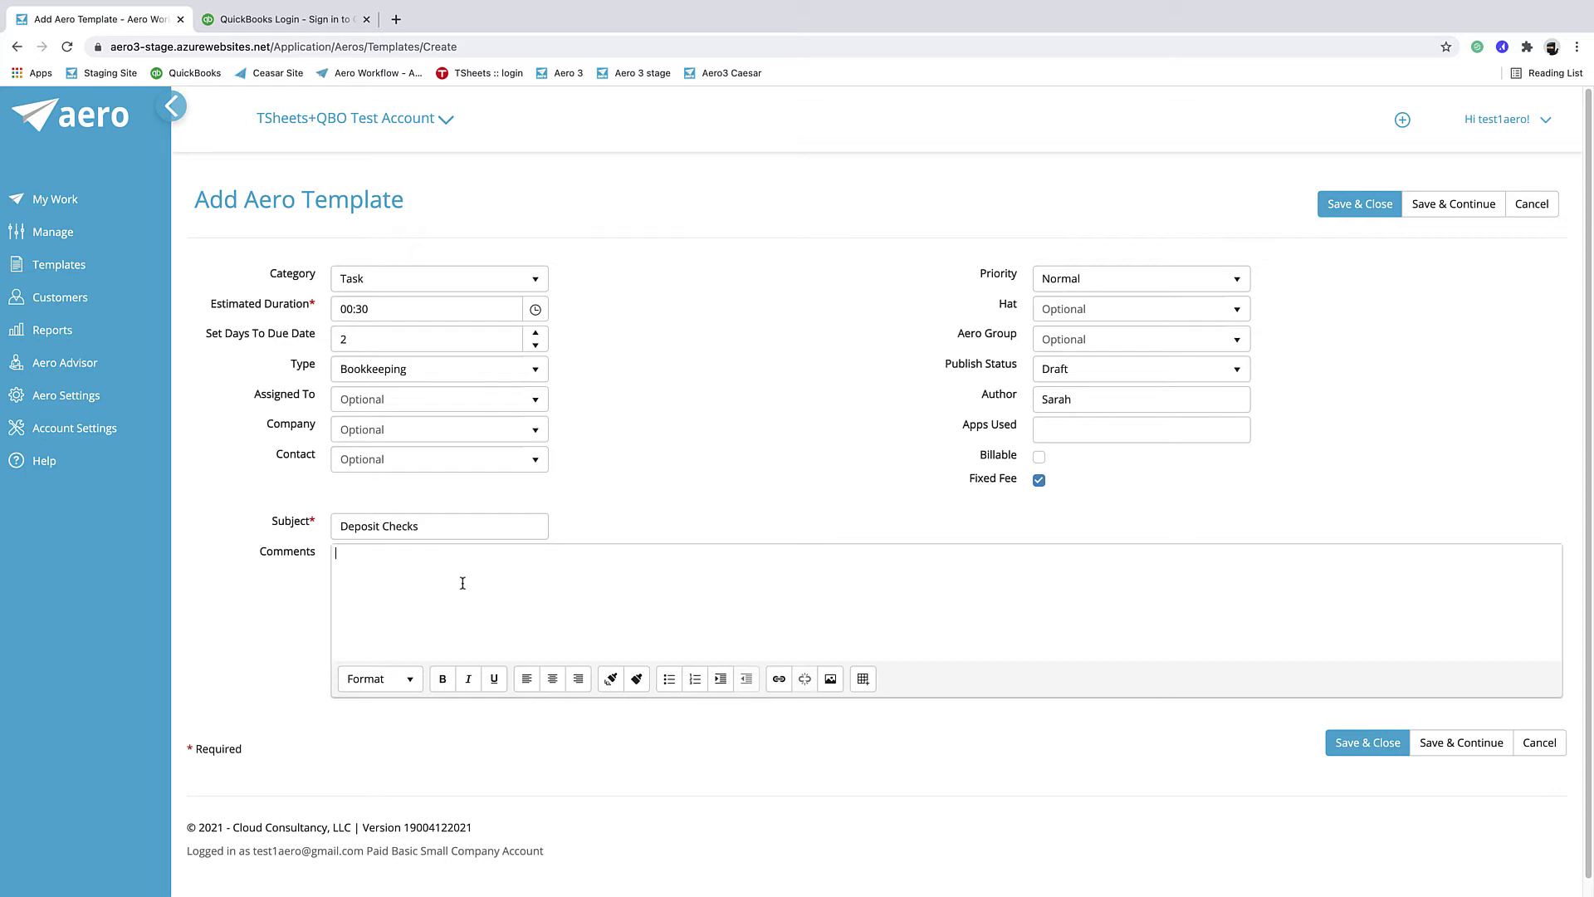
left_click(1453, 203)
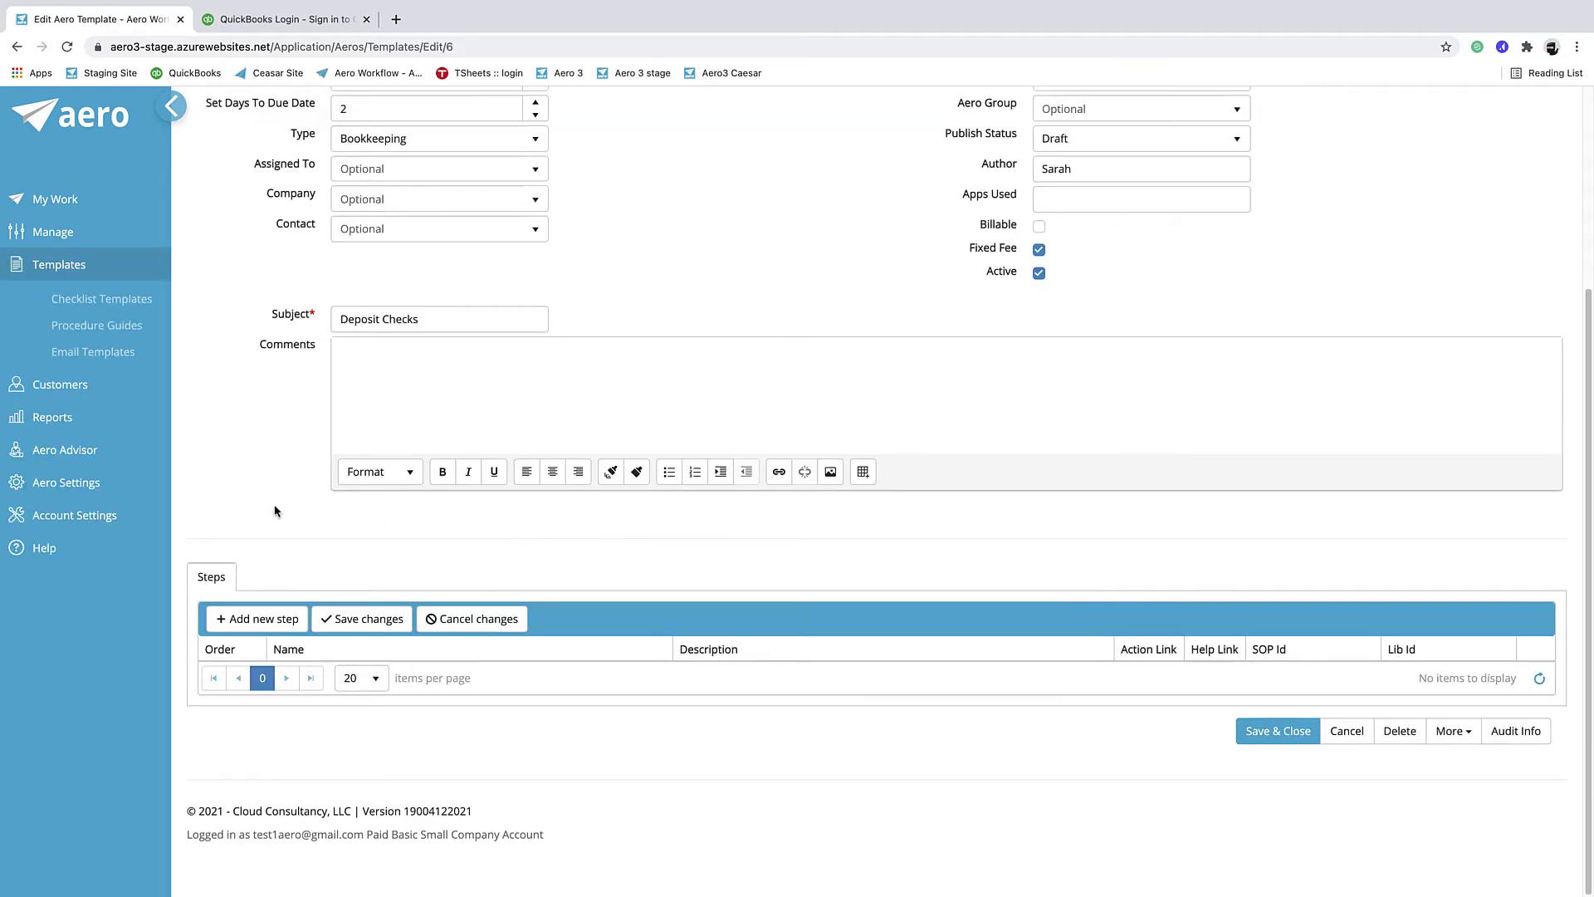
Add a template step with order 10 and the name "Create deposit slip".
left_click(264, 619)
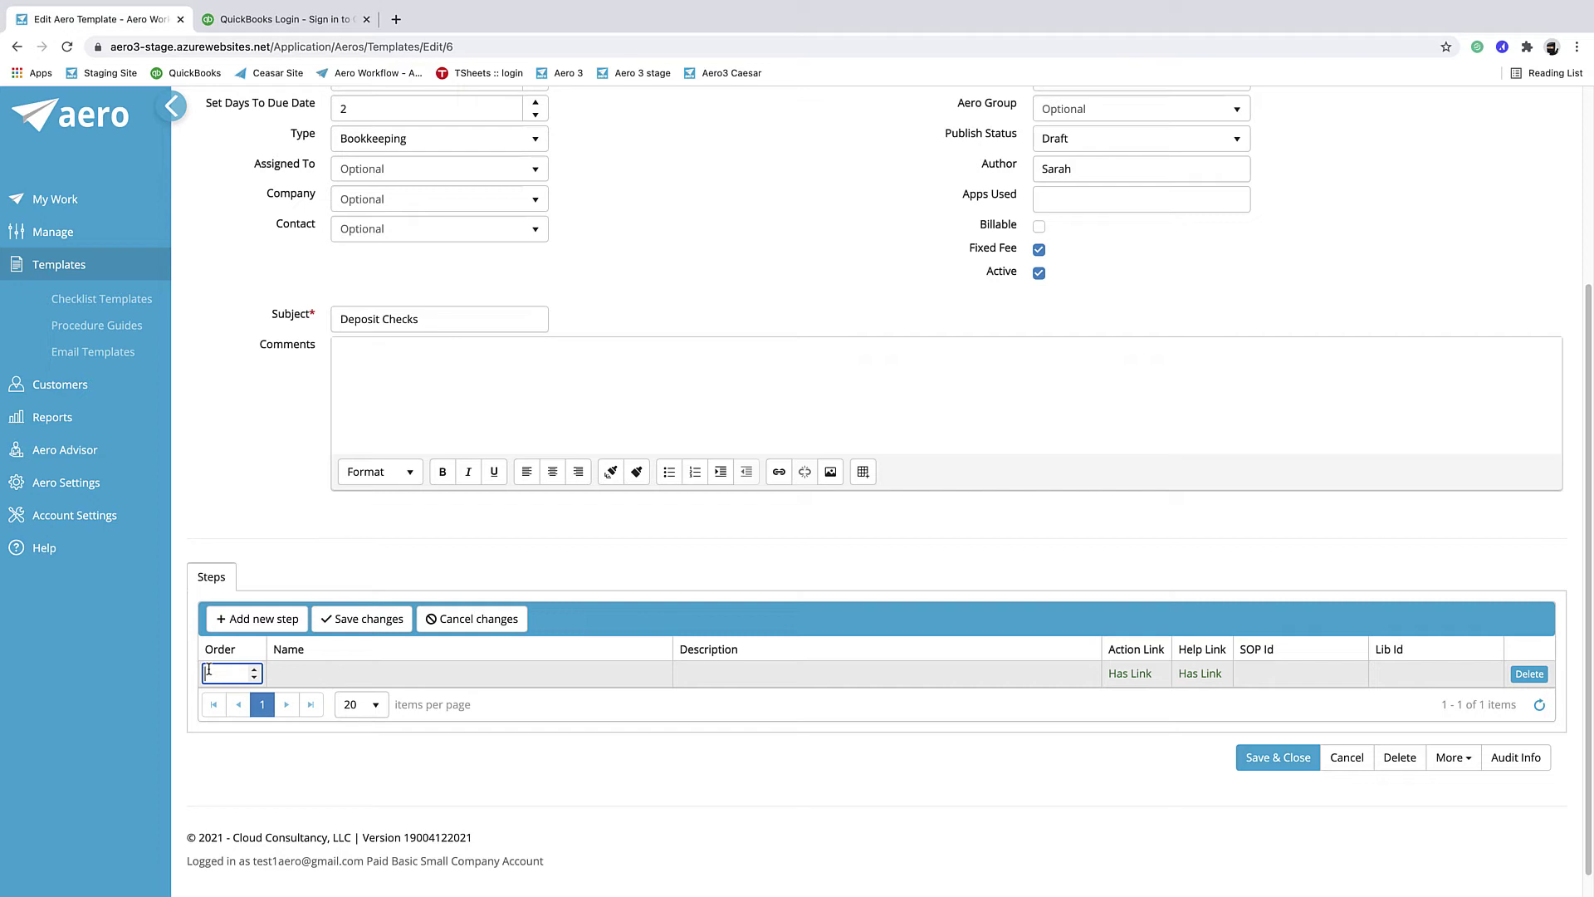
type("10")
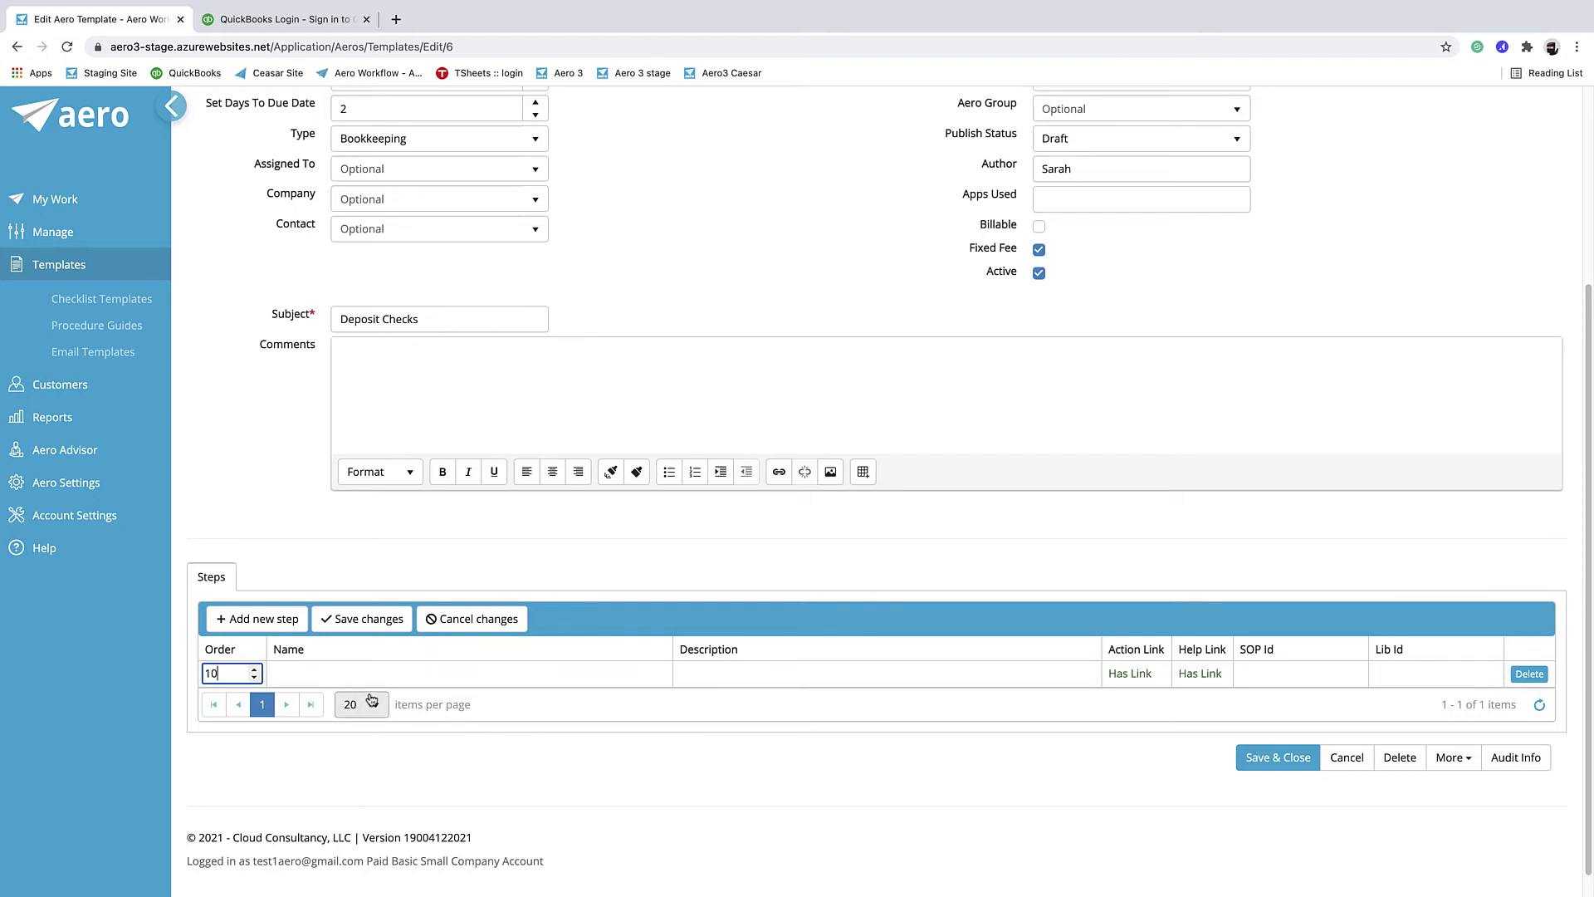
left_click(402, 679)
type("Create deposit slip")
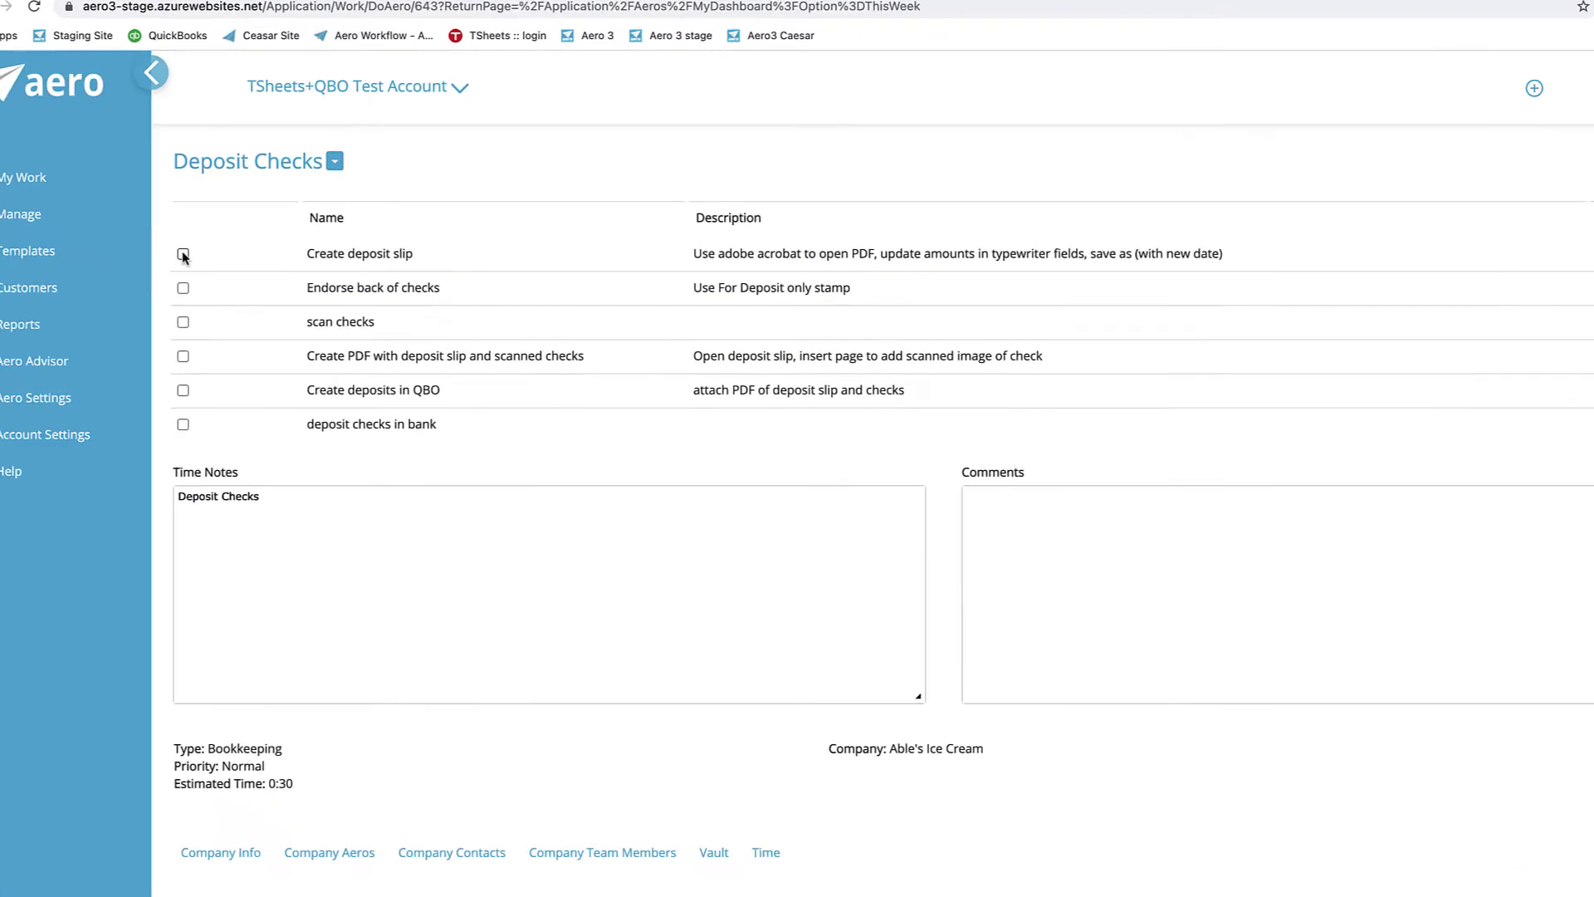
Check off "Create deposit slip", "Endorse back of checks" and "scan checks" in the Deposit Checks task.
left_click(183, 254)
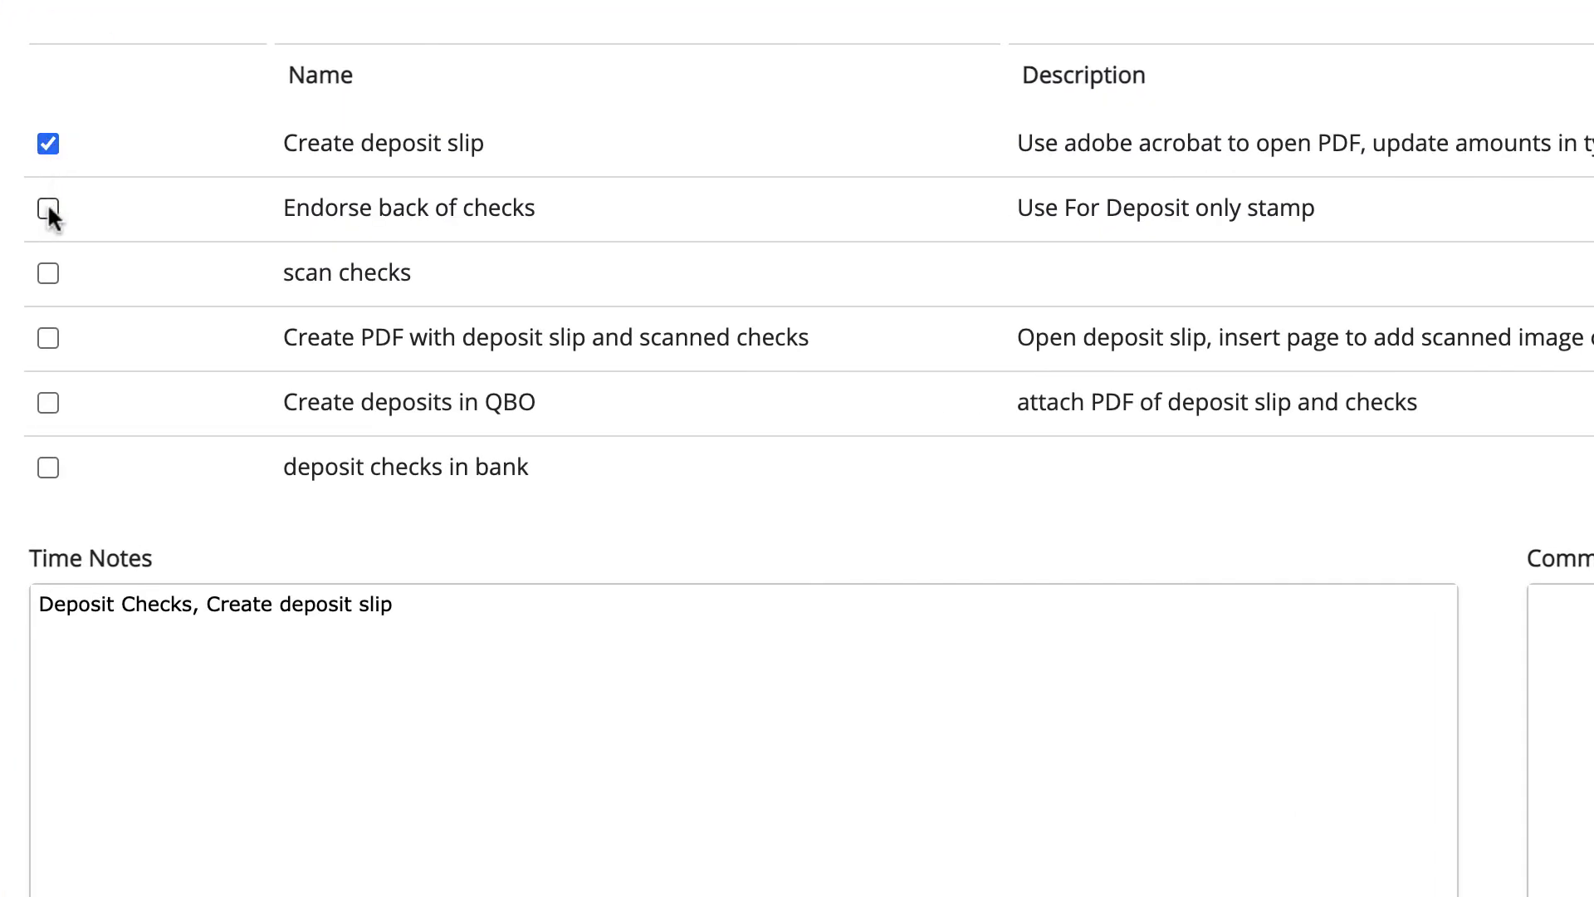
left_click(48, 208)
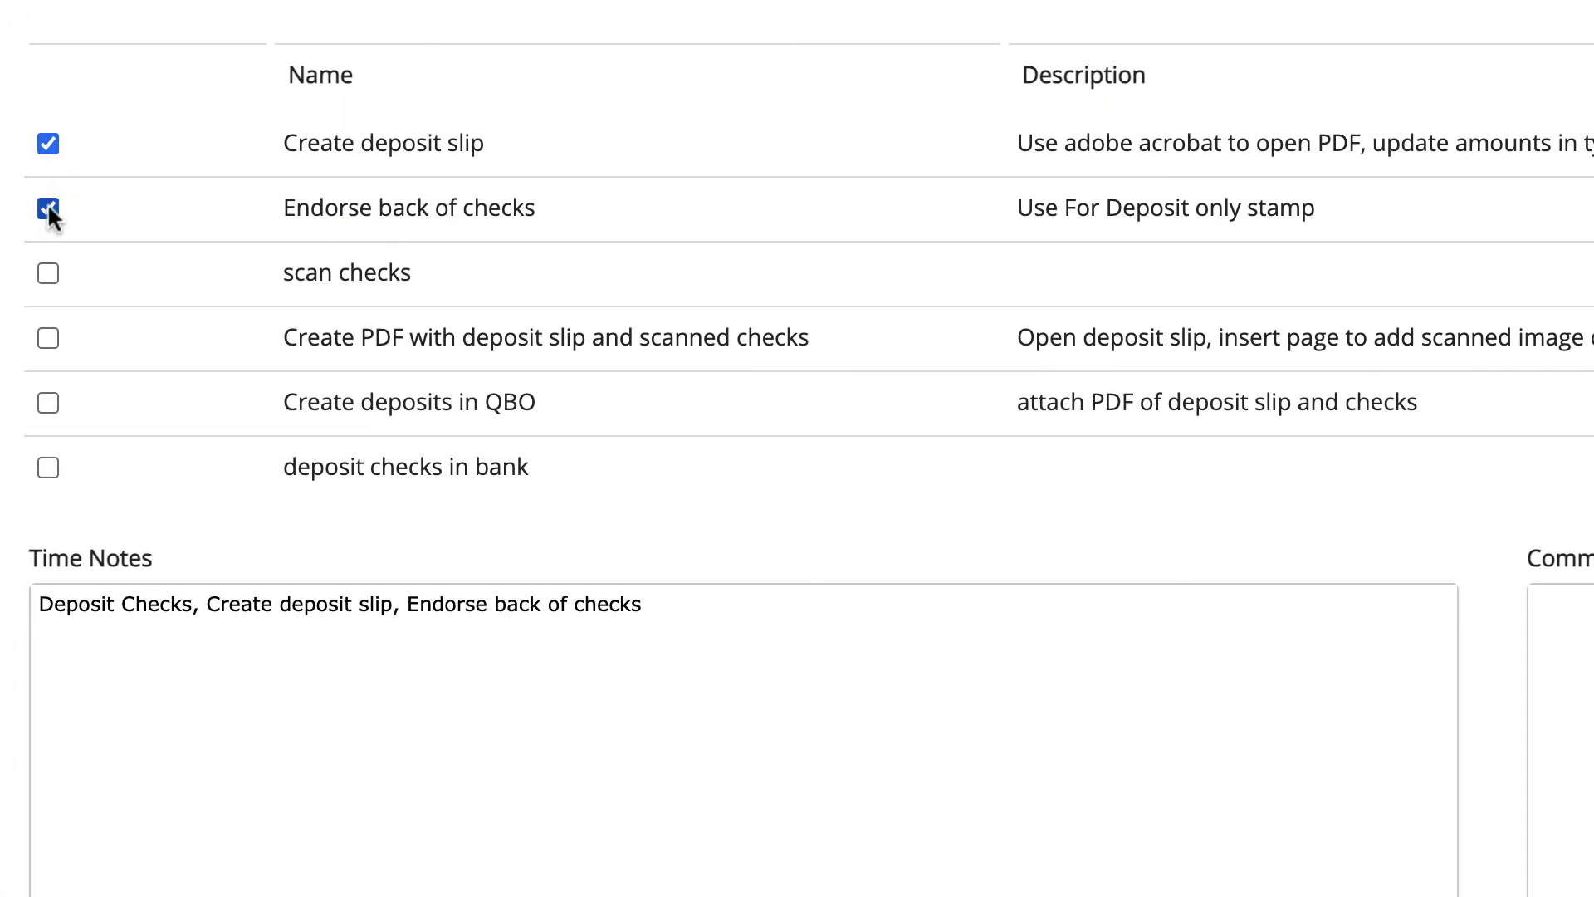
left_click(48, 272)
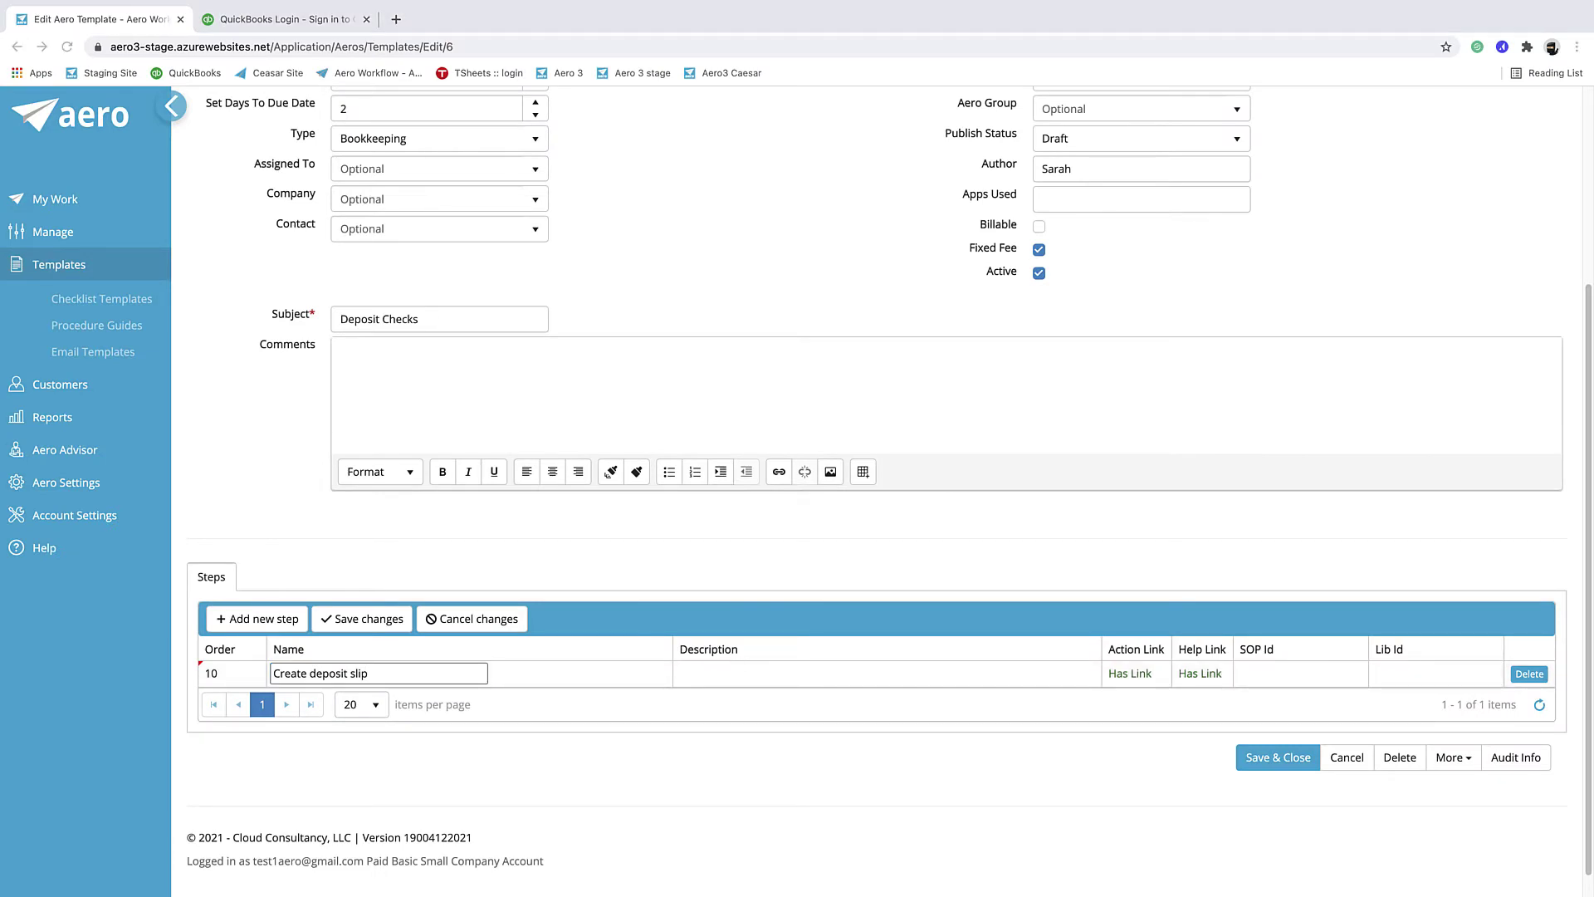
Describe step 10 as "Use adobe acrobat to open PDF, update amounts in typewriter fields, save as (with new date)", paste its action link, and save.
left_click(1136, 681)
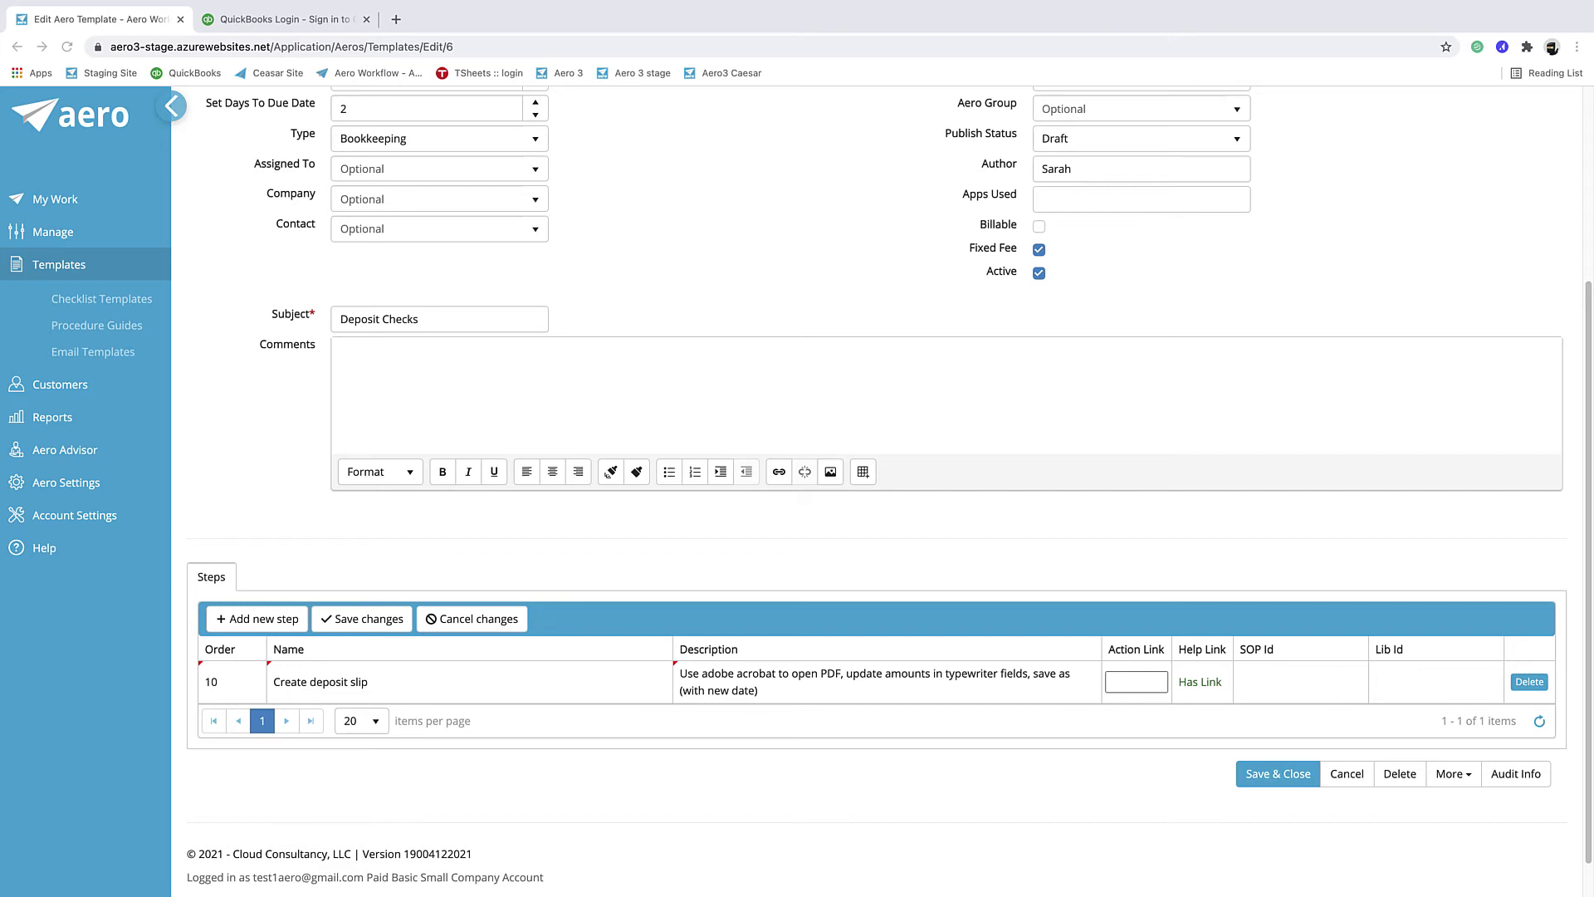
left_click(1130, 683)
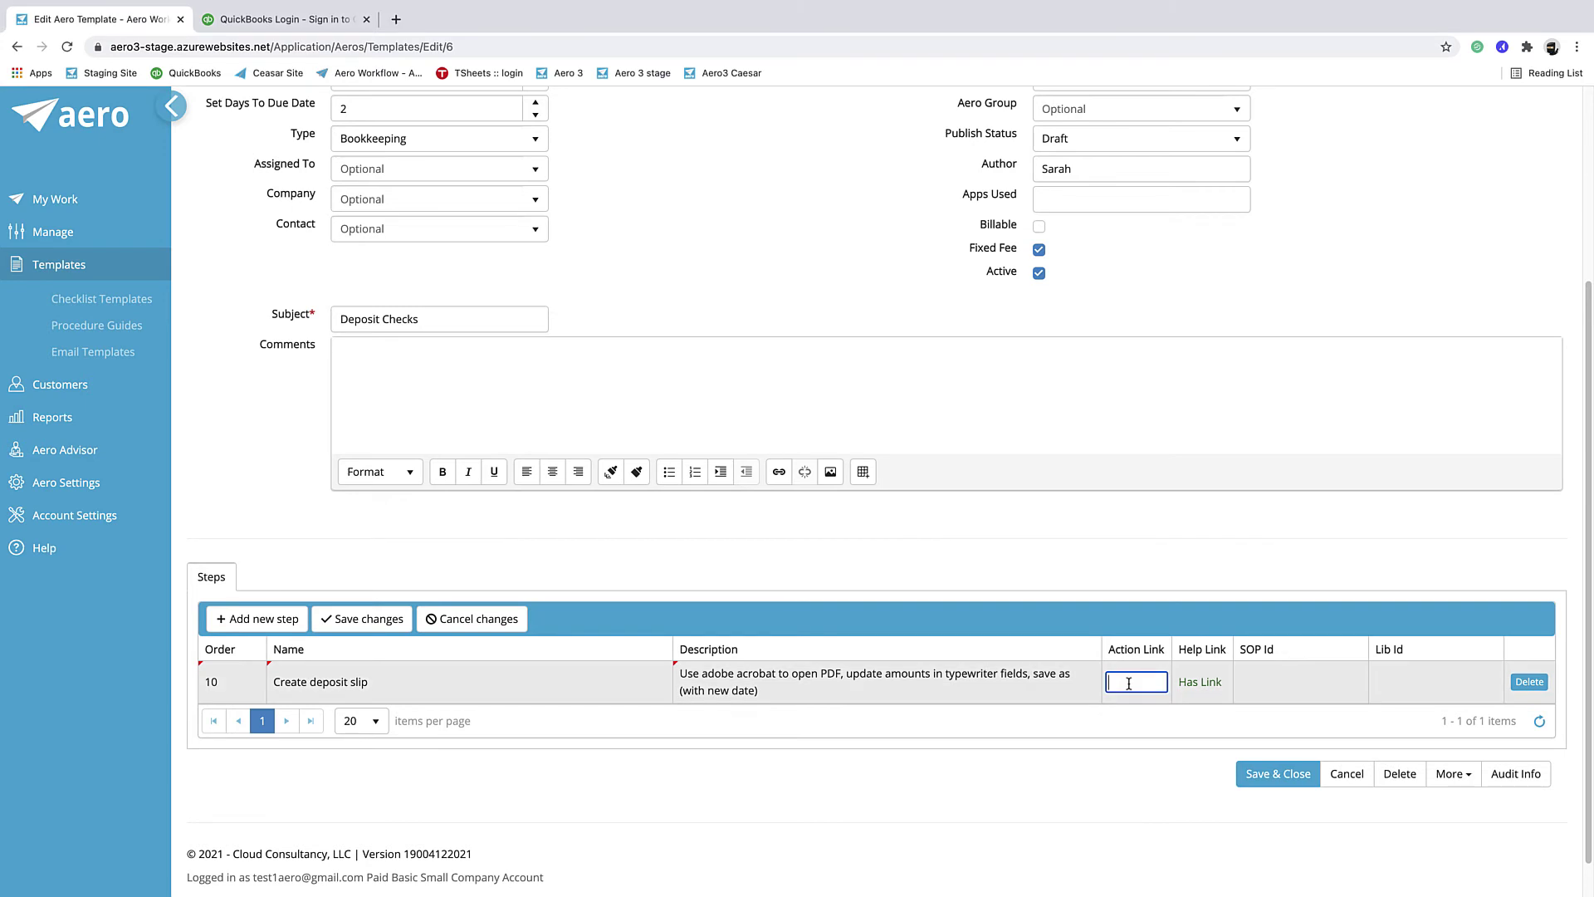
key("super+v")
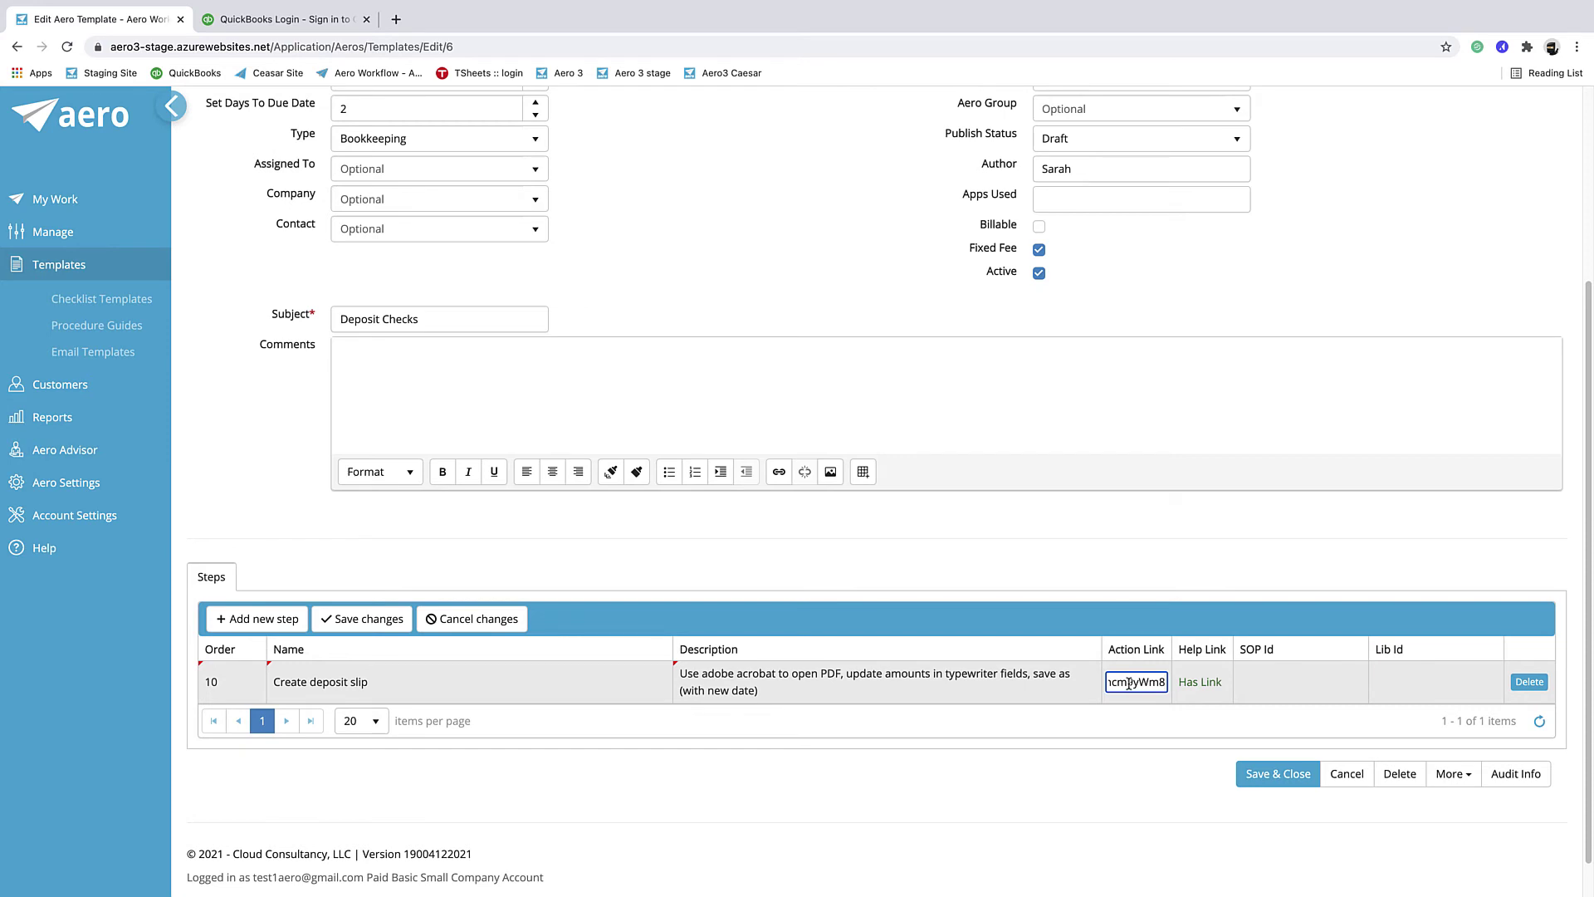
left_click(377, 622)
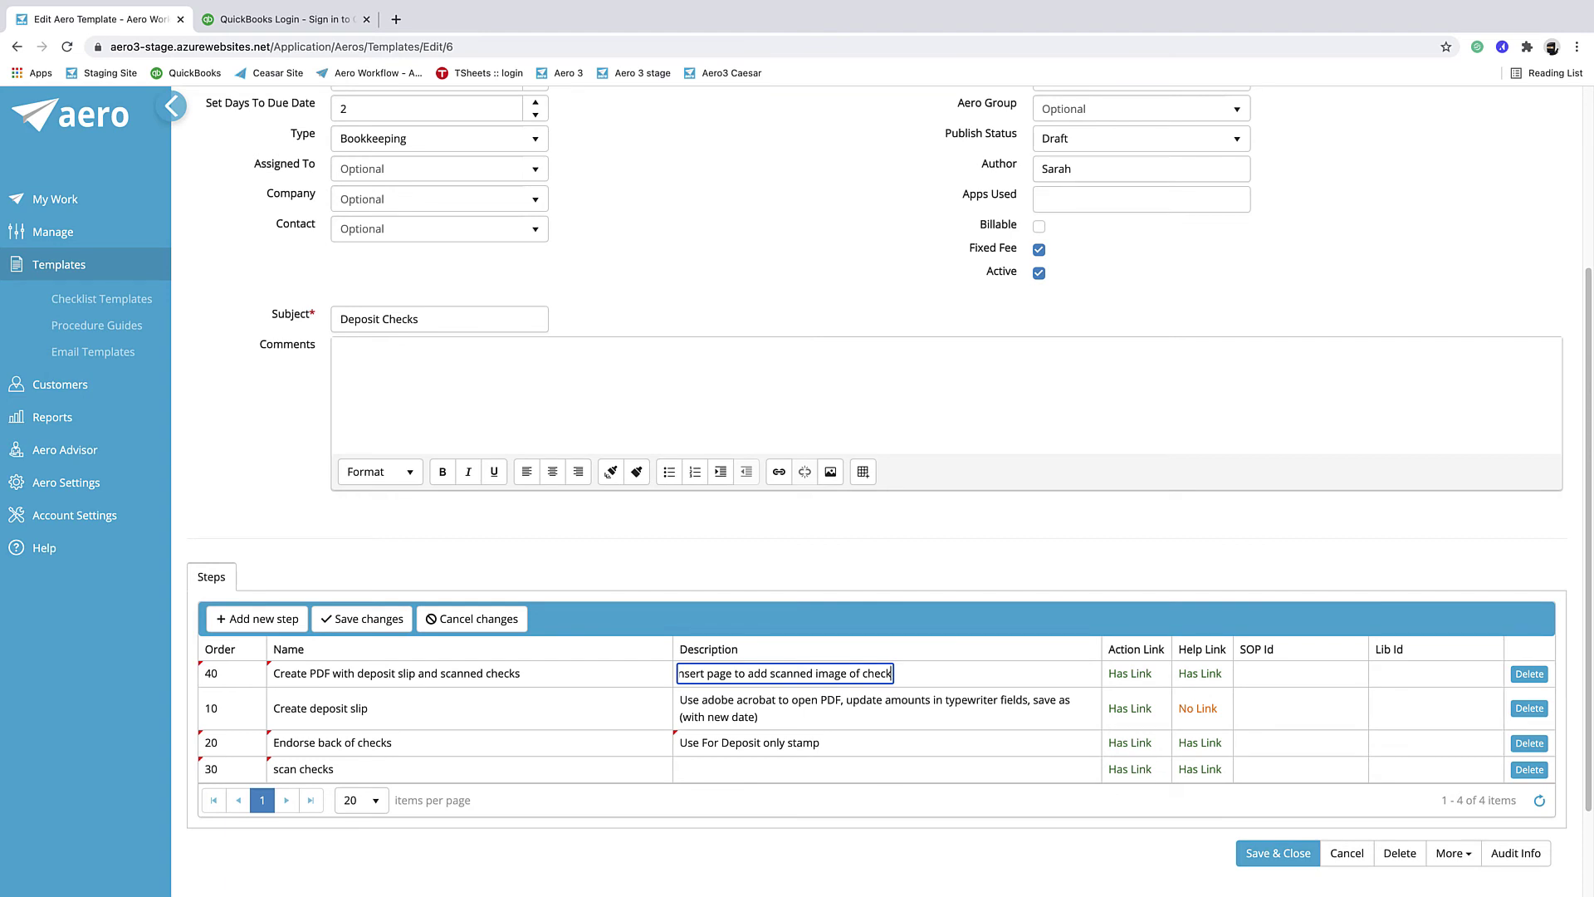
Enter the help link for the "Create PDF with deposit slip and scanned checks" step and save the step changes.
left_click(1204, 675)
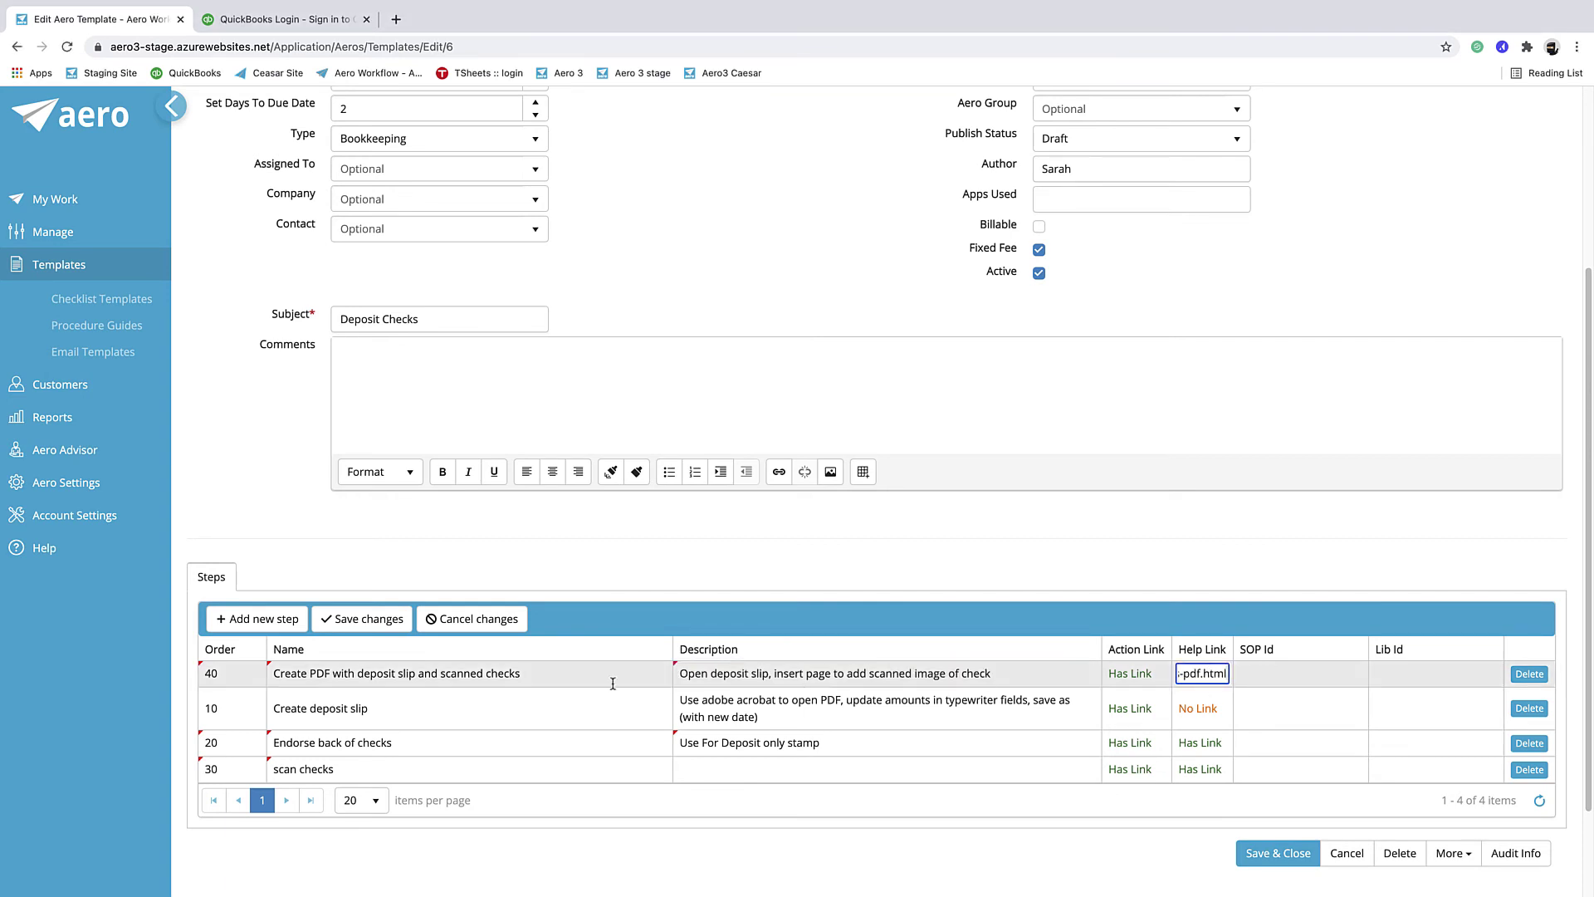
left_click(359, 619)
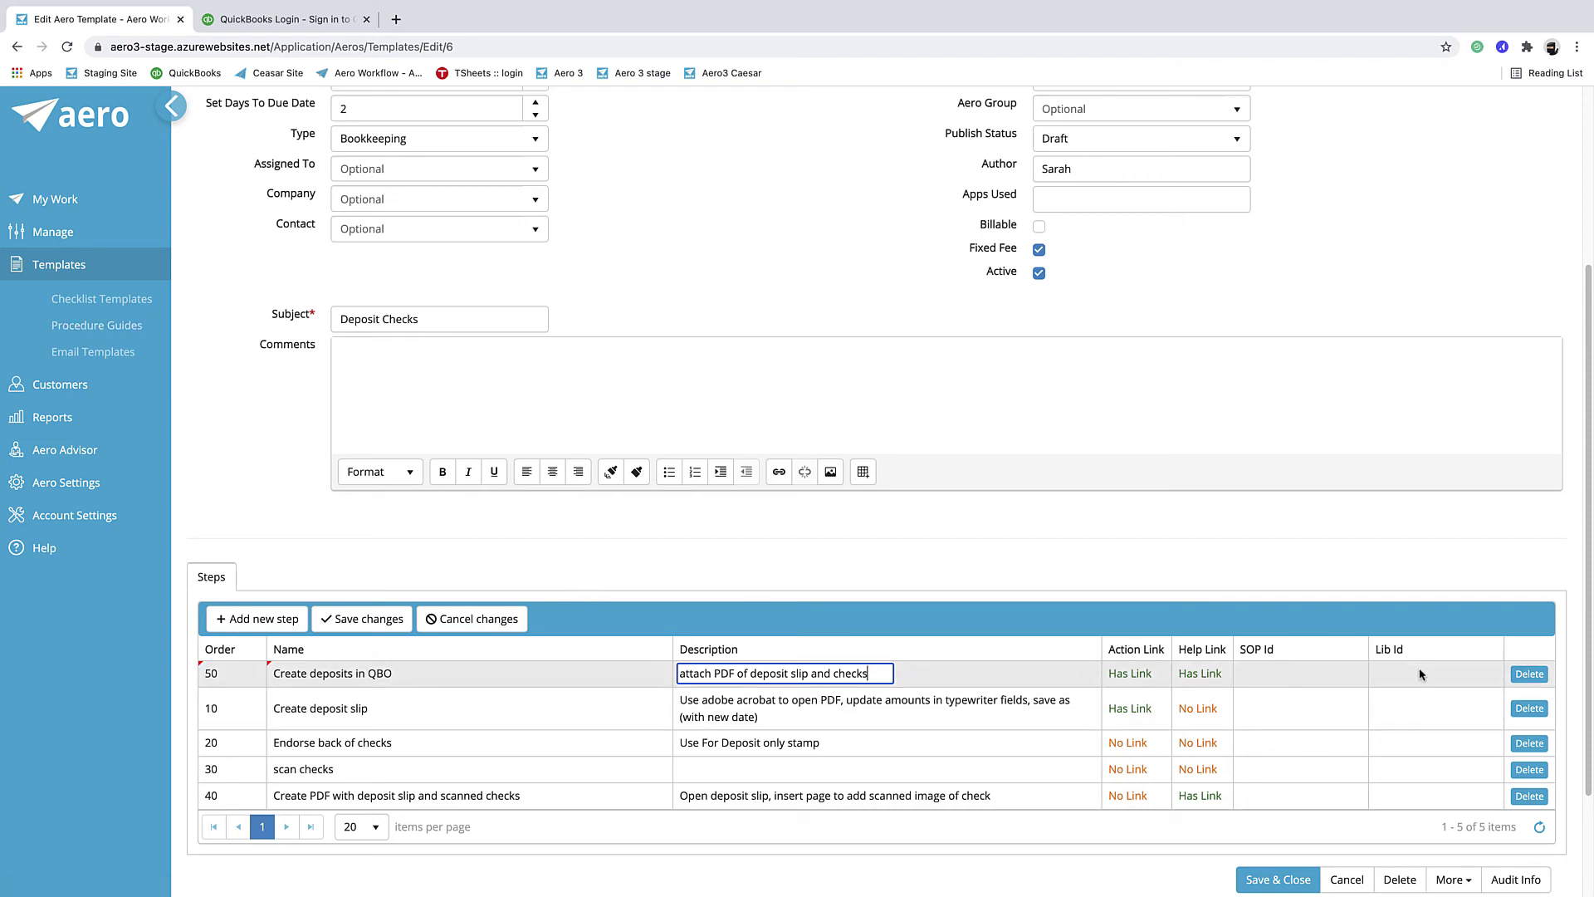
Open the Procedure Guides in a separate tab and filter them by the name "deposit".
right_click(102, 327)
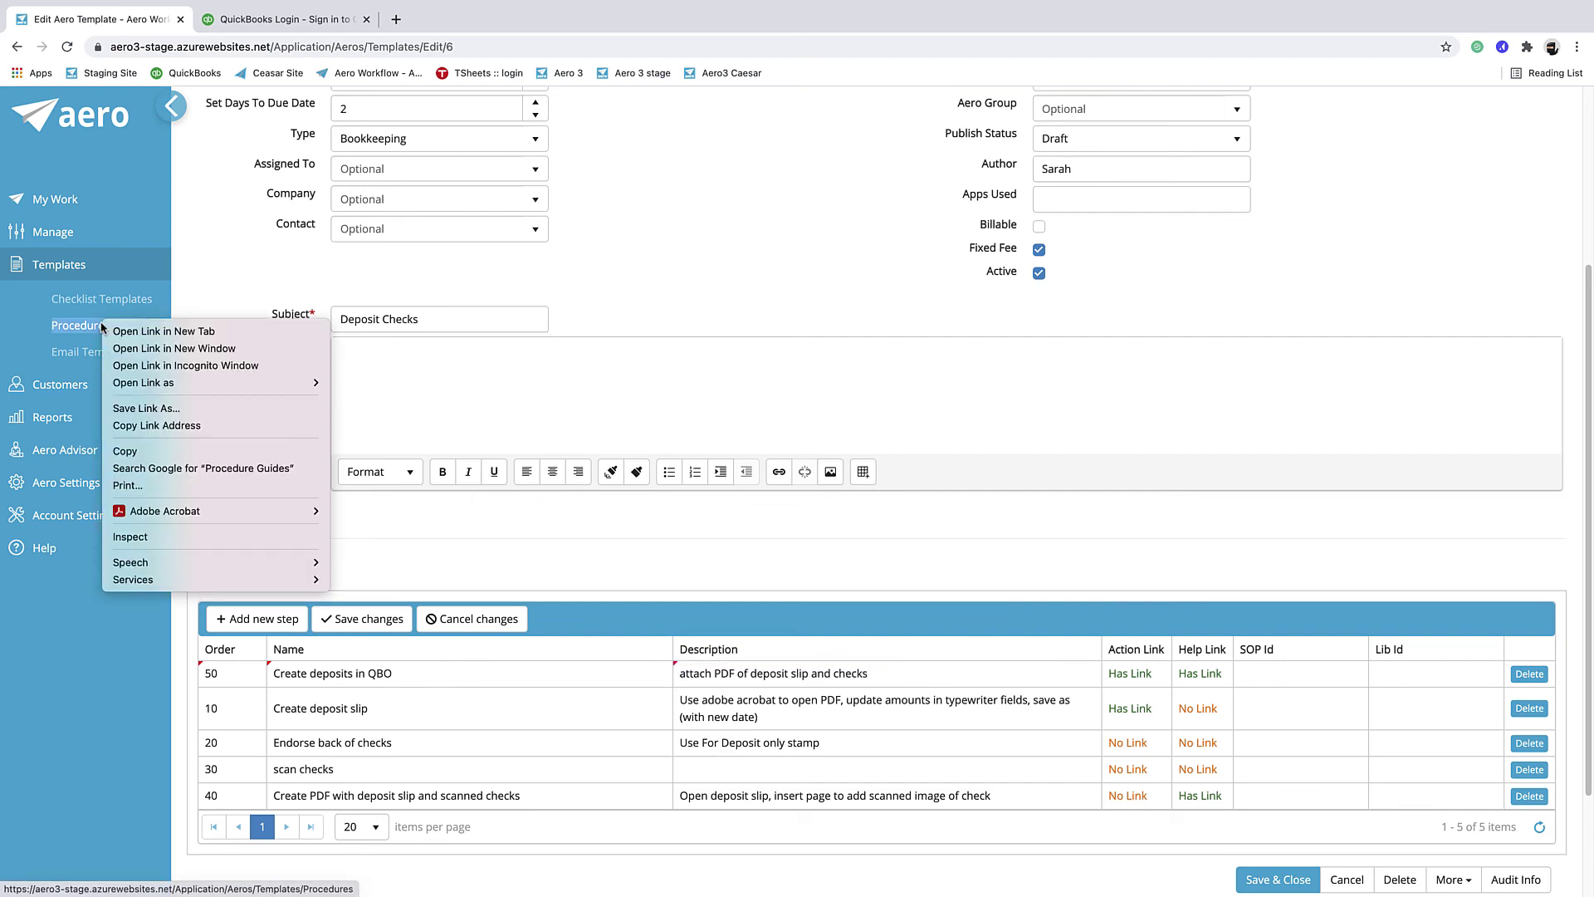
left_click(163, 332)
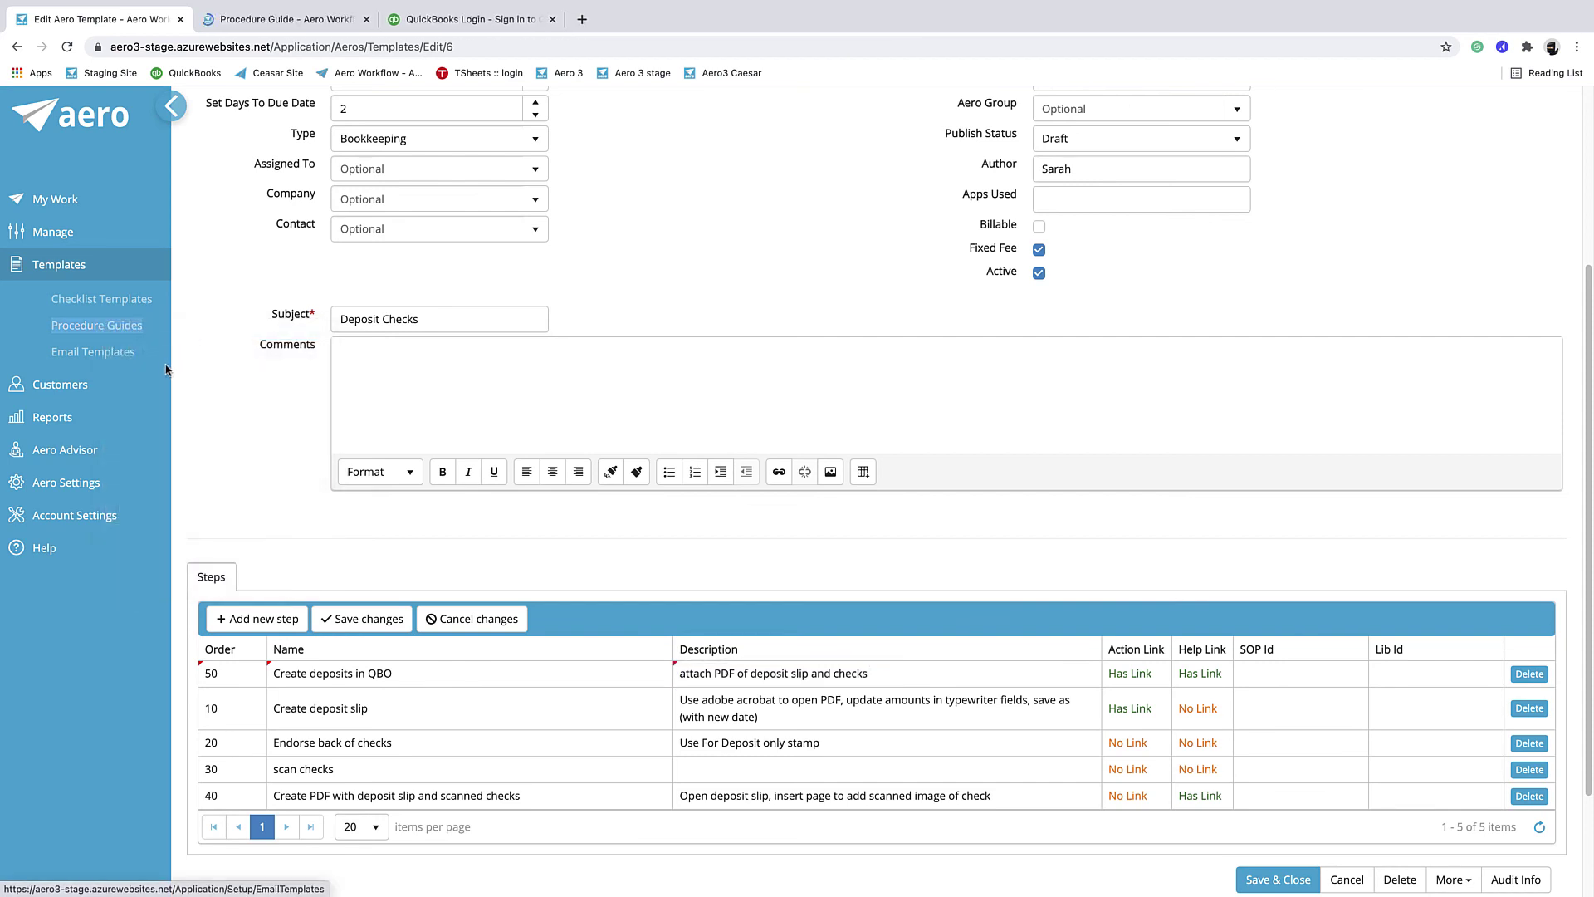
left_click(303, 21)
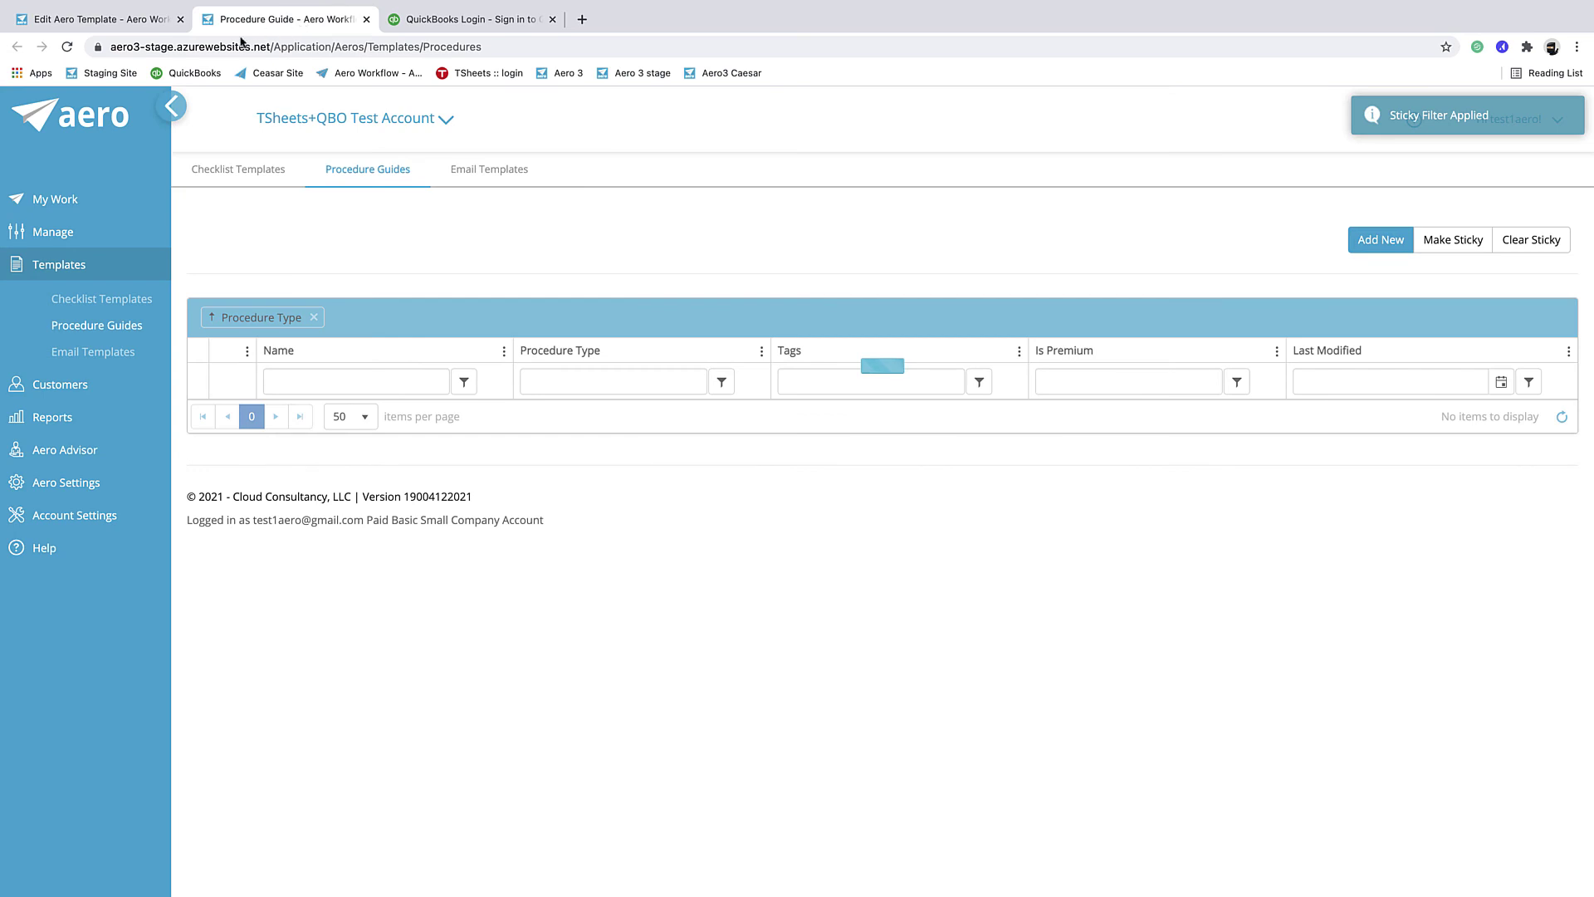
left_click(397, 381)
type("de")
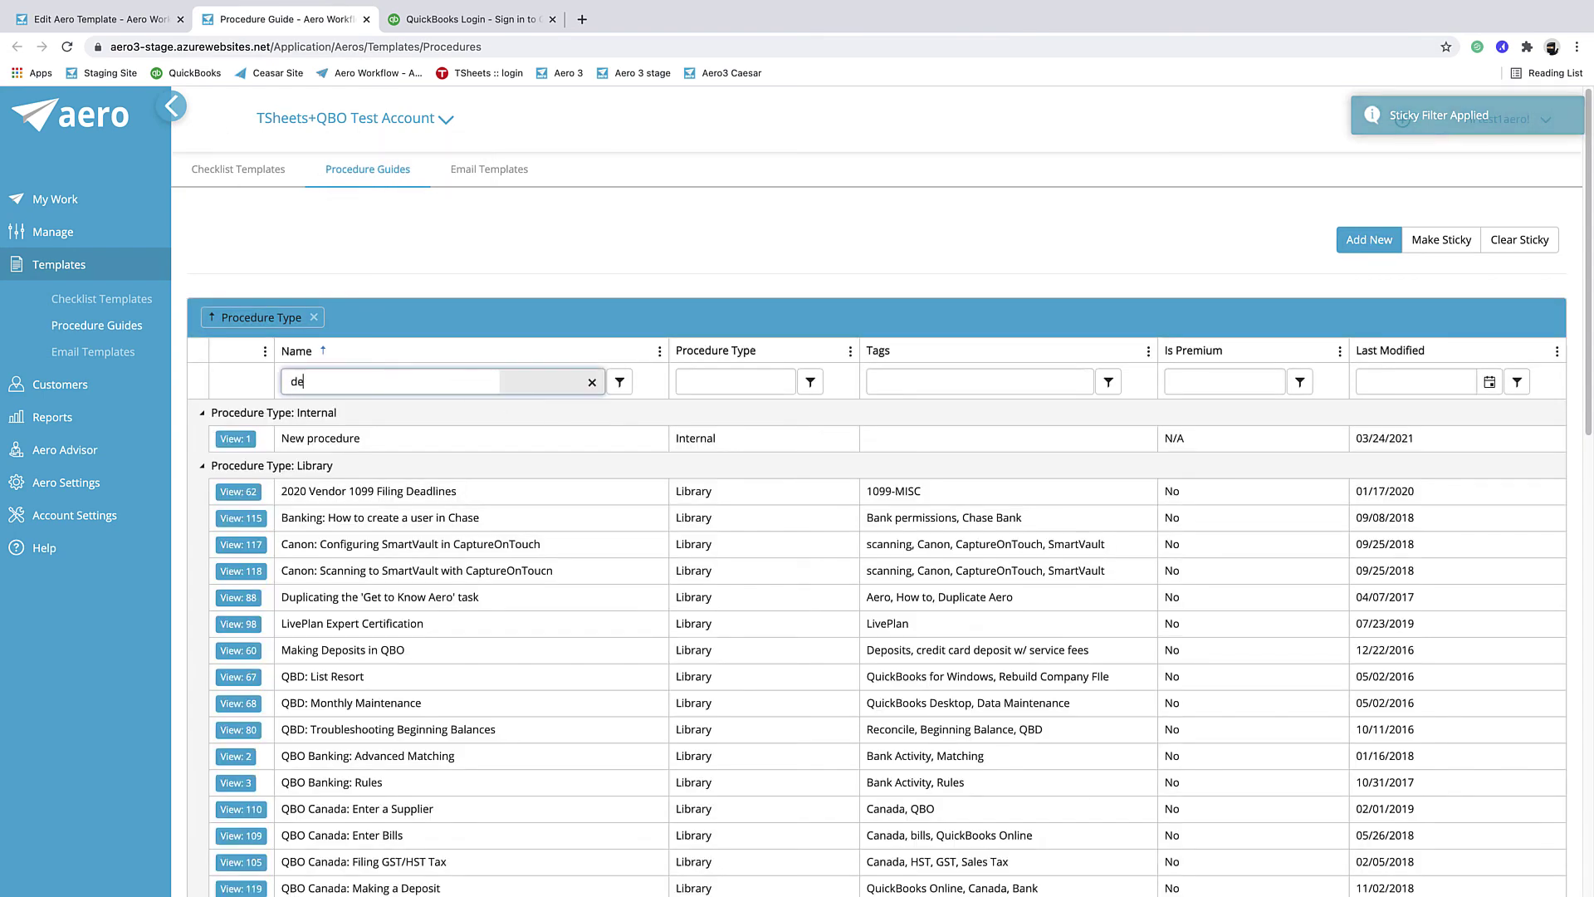
type("posit")
key("Return")
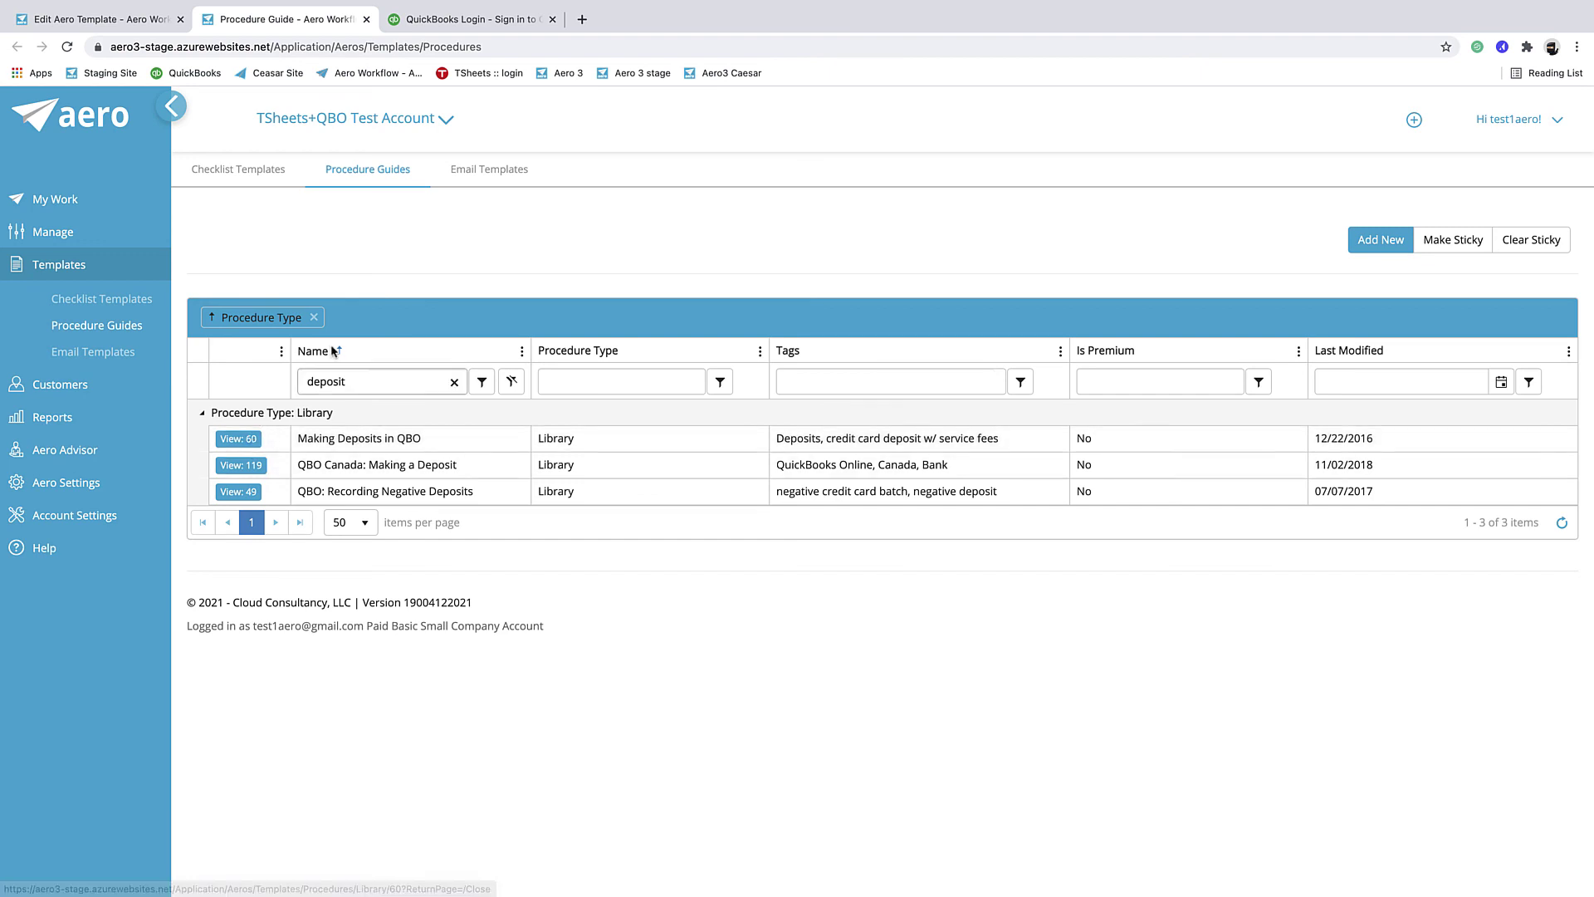
Return to the template and set the Lib Id of the "Create deposits in QBO" step to 60.
left_click(89, 20)
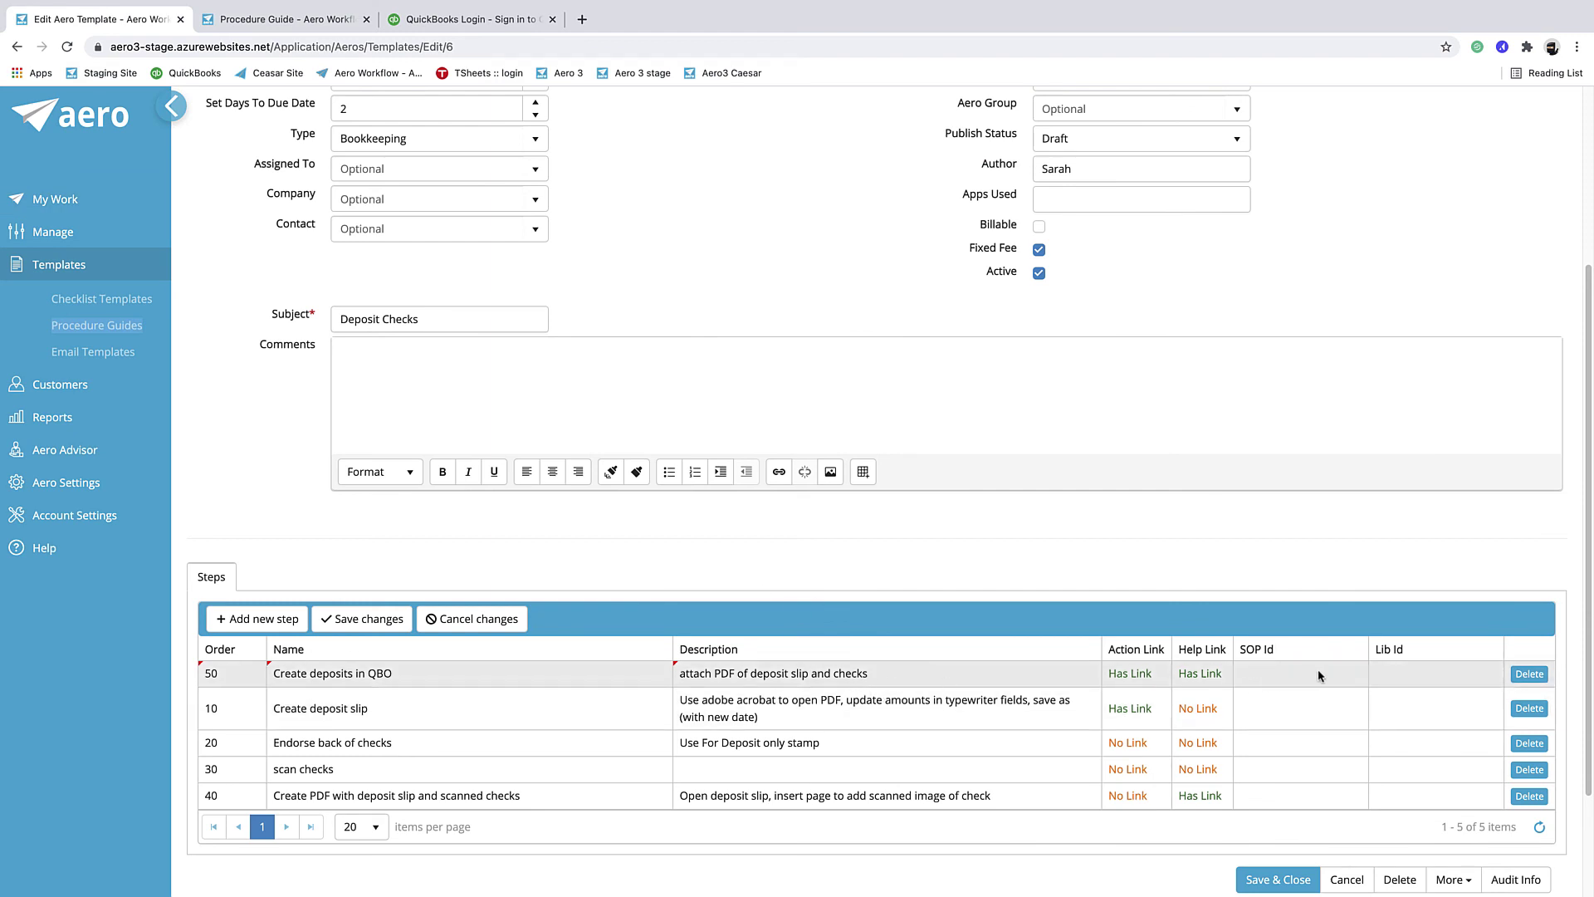
left_click(1404, 673)
type("60")
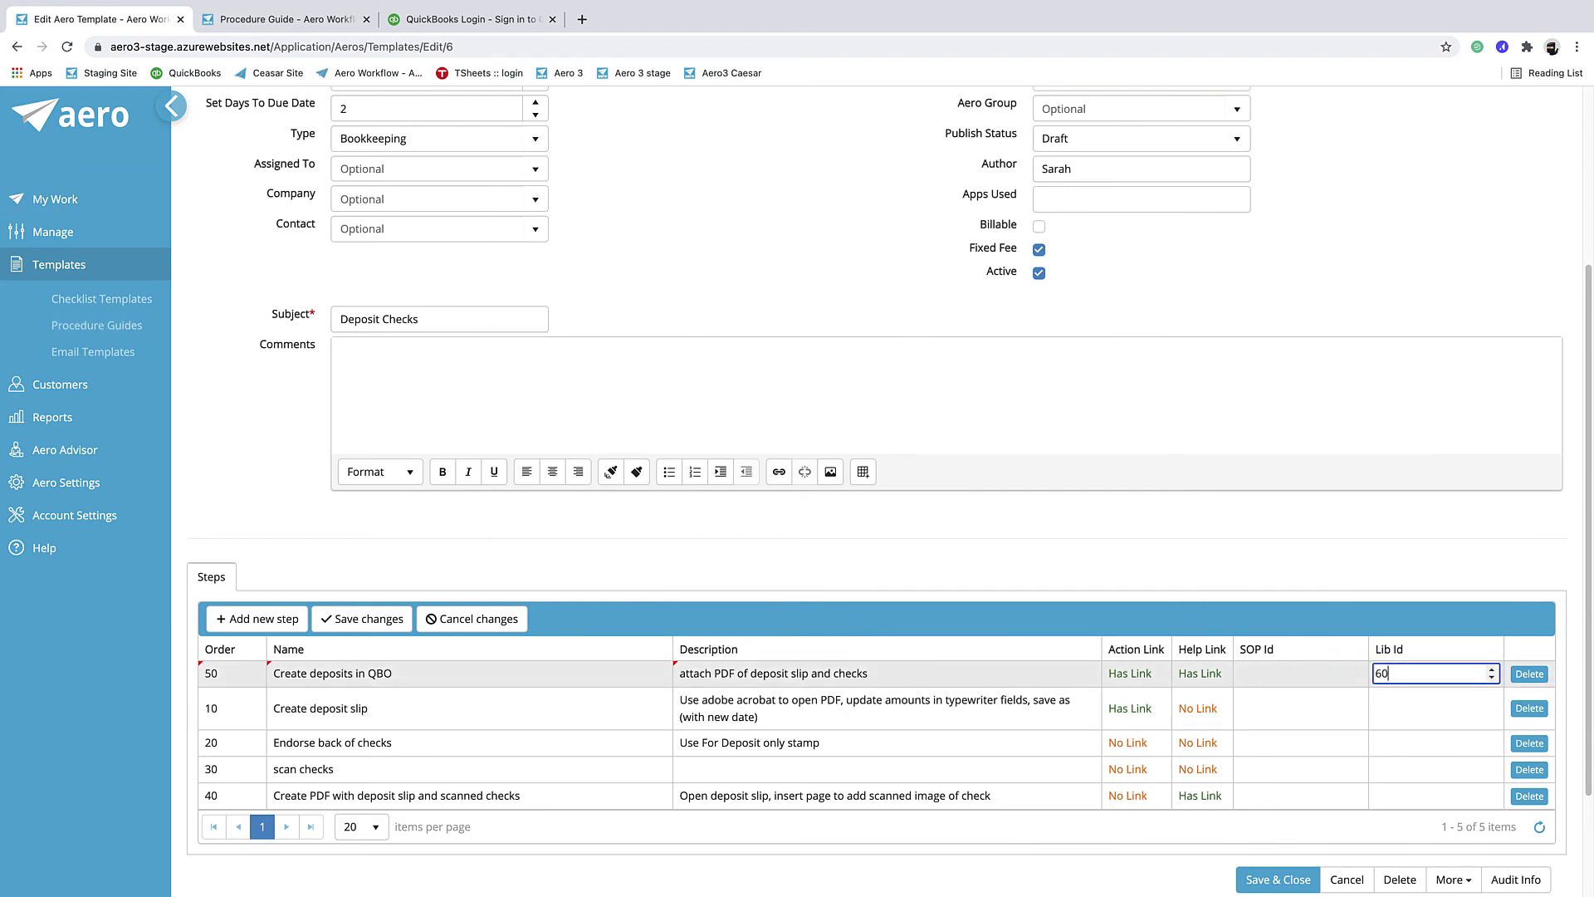
left_click(1403, 709)
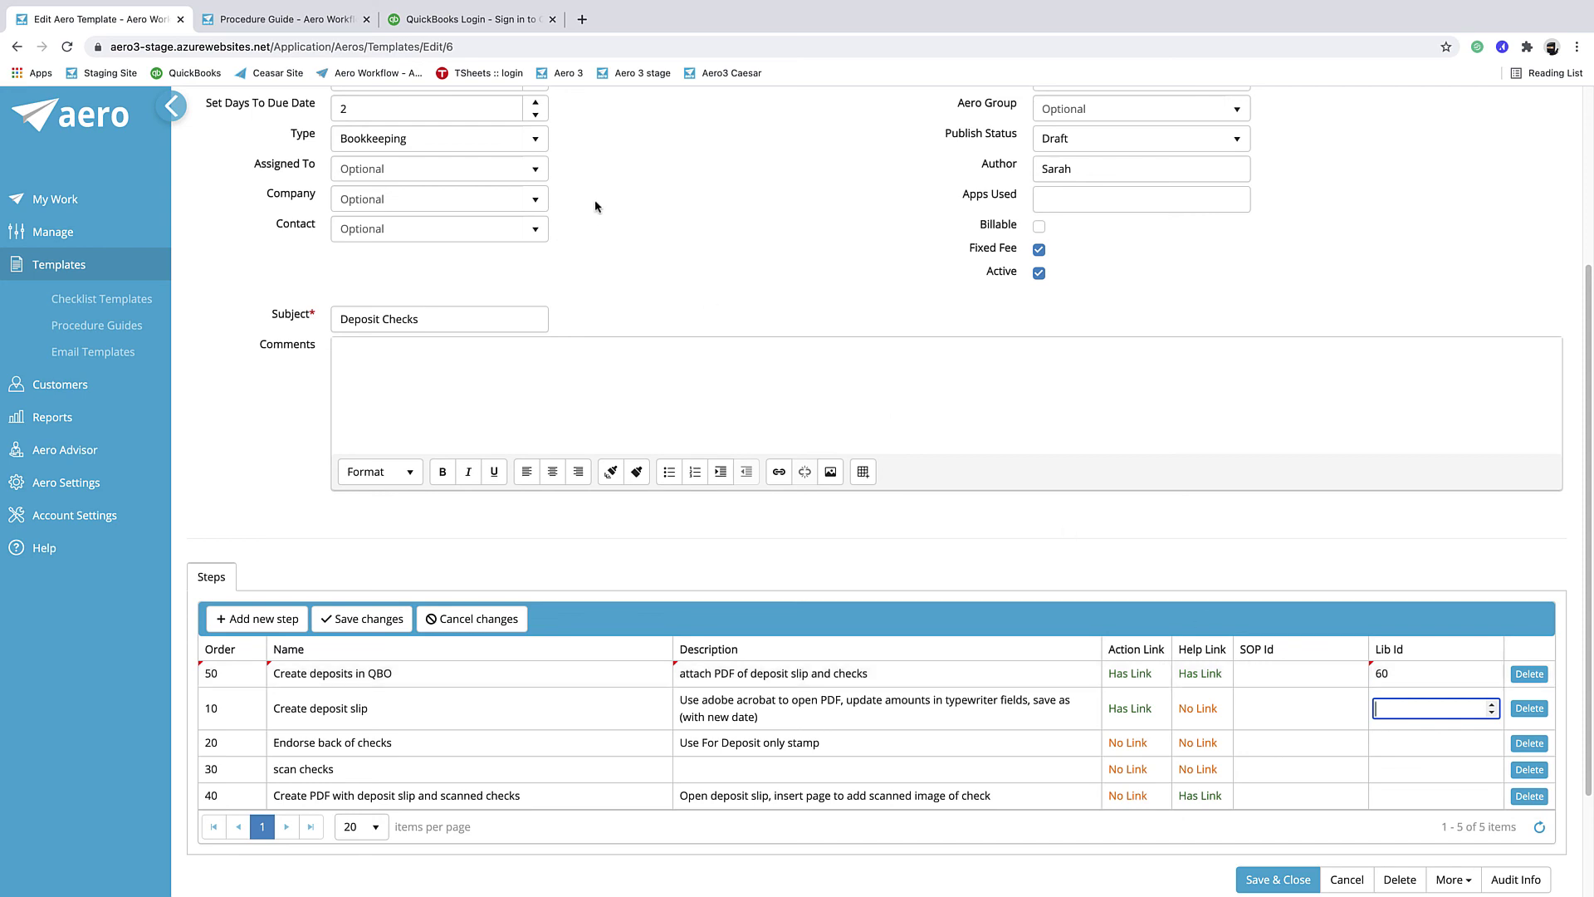
Review the filtered deposit procedure guides again and return to the template.
left_click(257, 20)
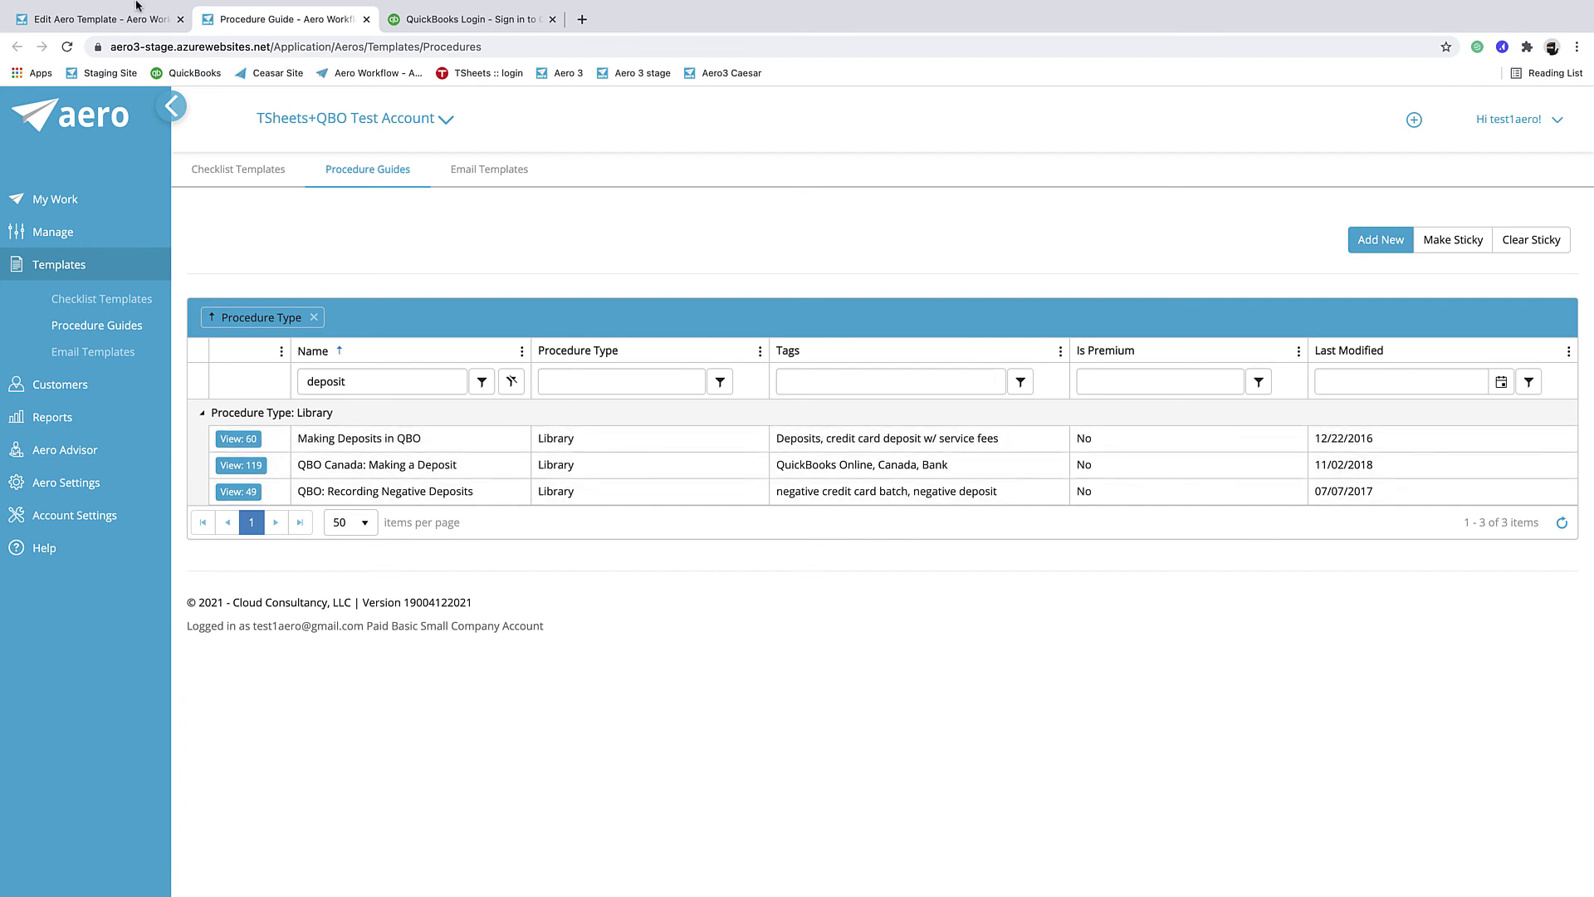
left_click(85, 23)
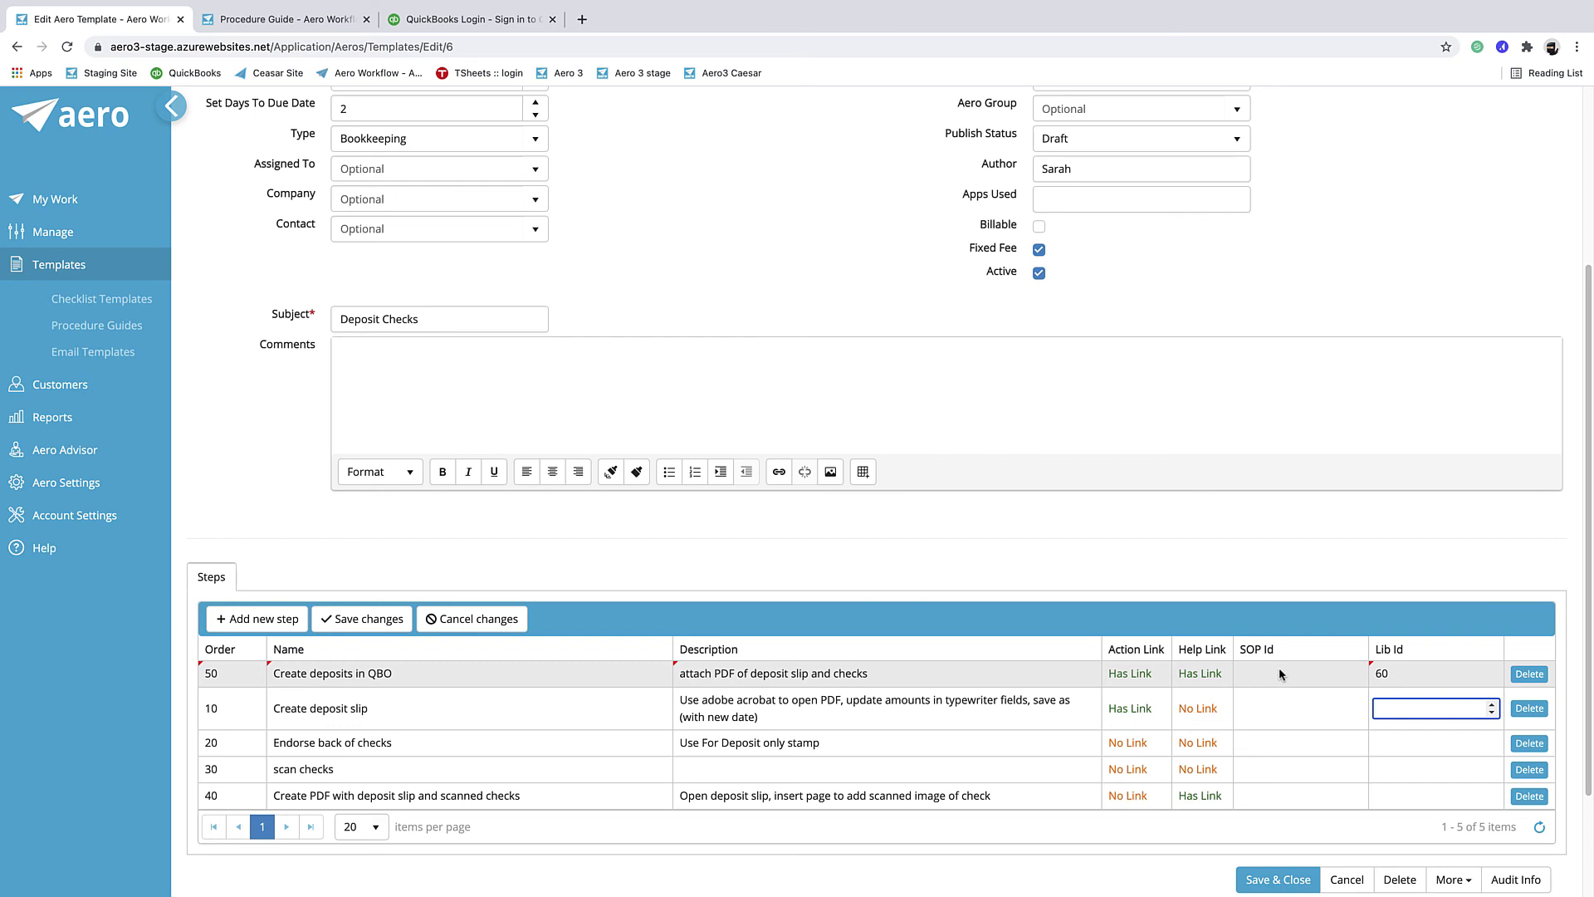
Add a step with order 60 named "deposit checks in bank", then save and close the template.
left_click(266, 619)
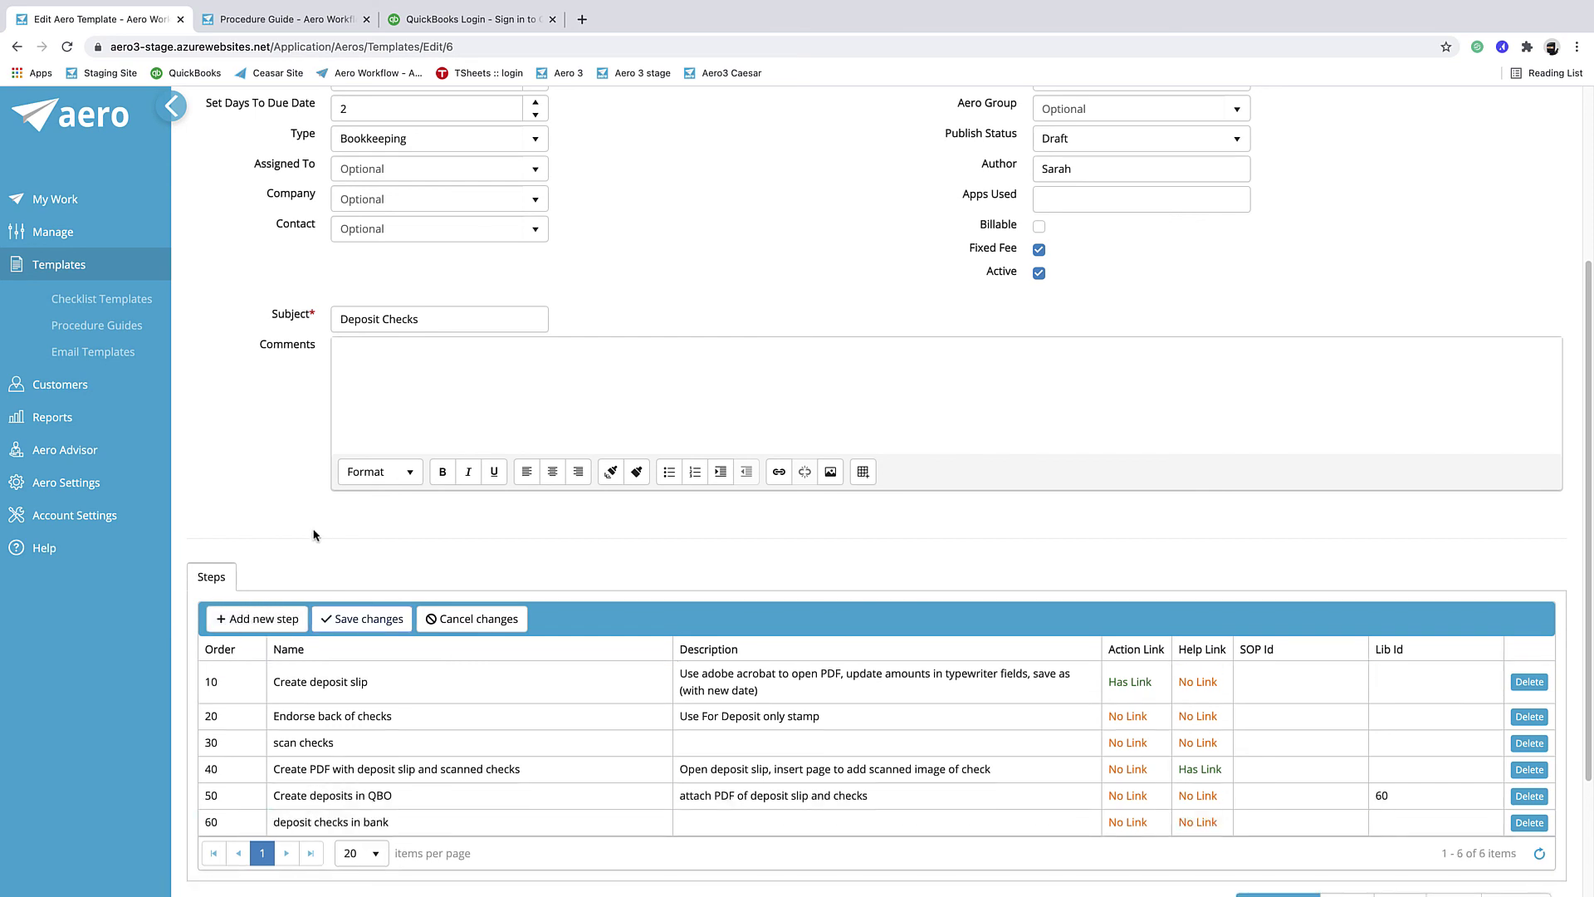
scroll(314, 532, "down", 3)
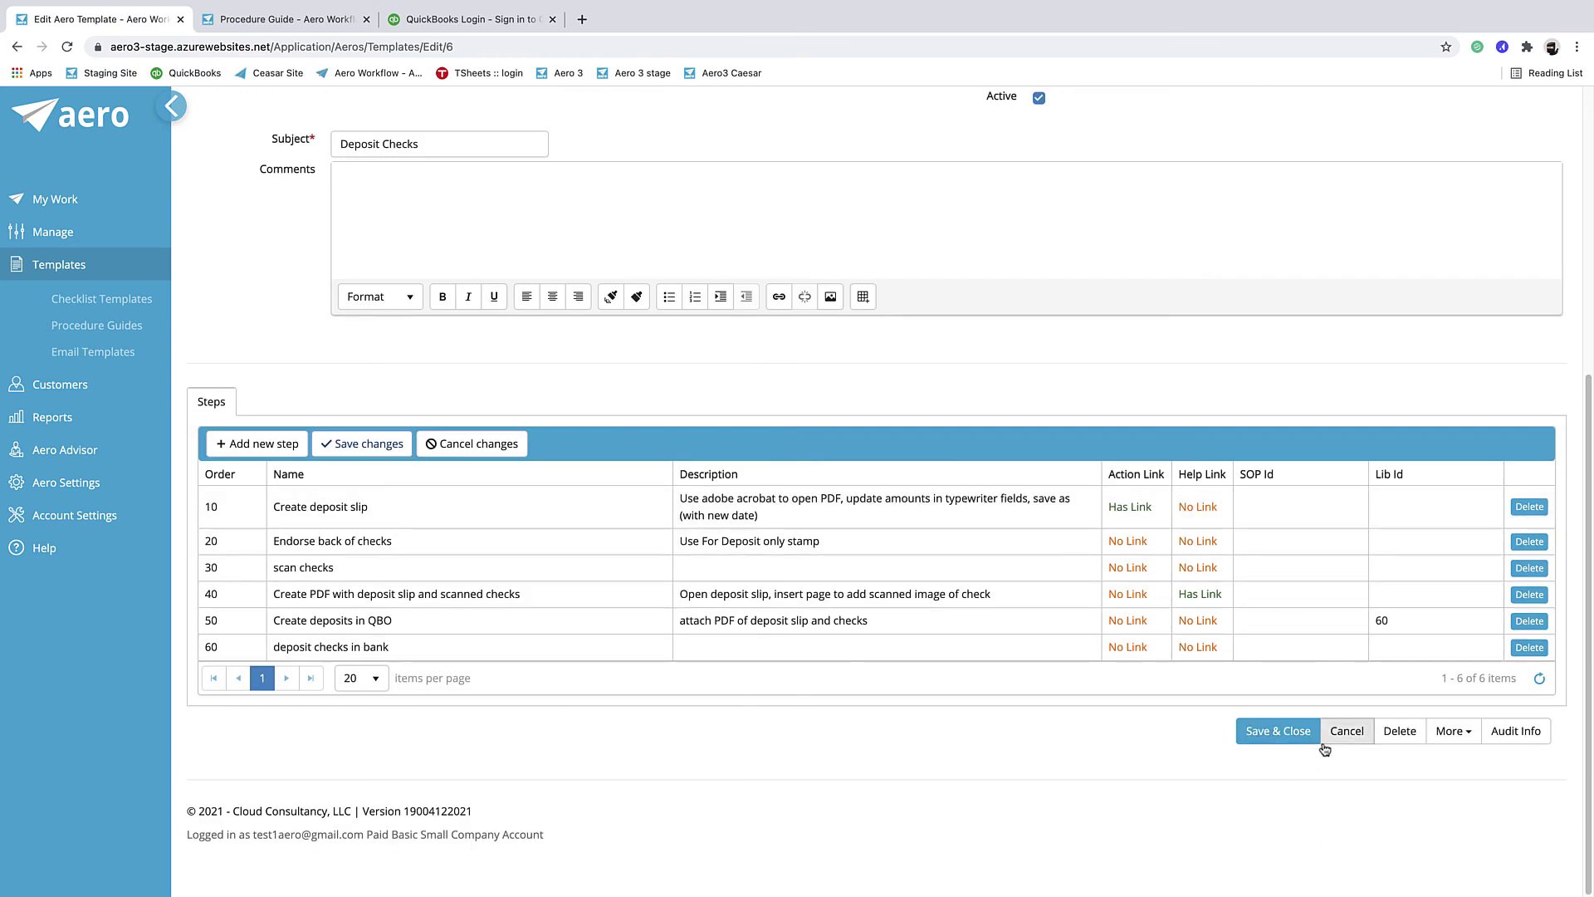
left_click(1279, 732)
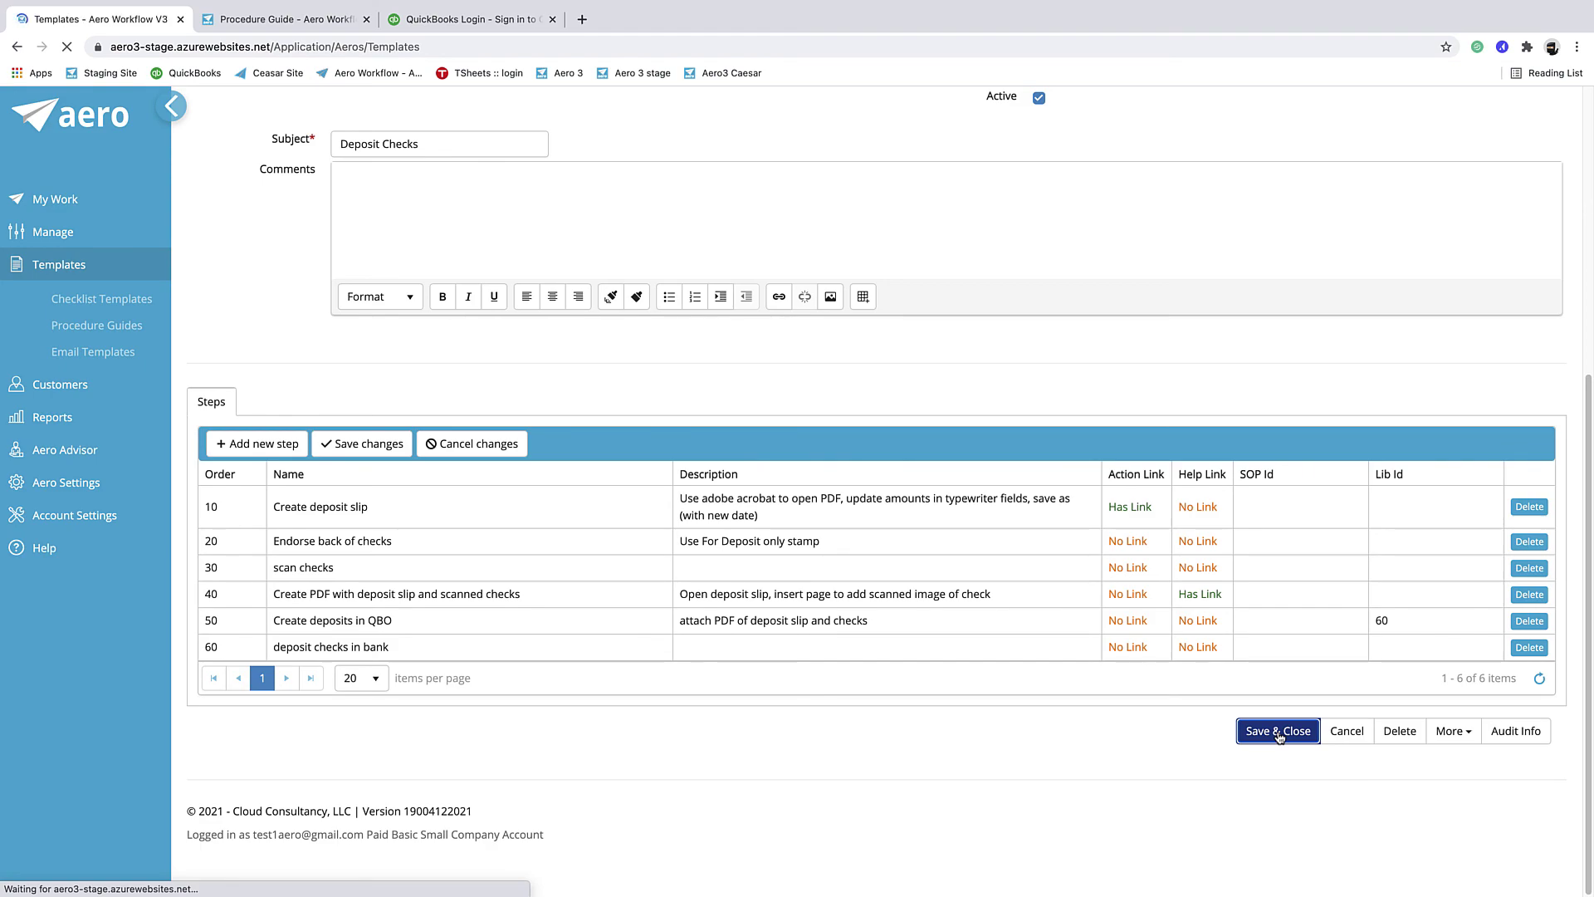